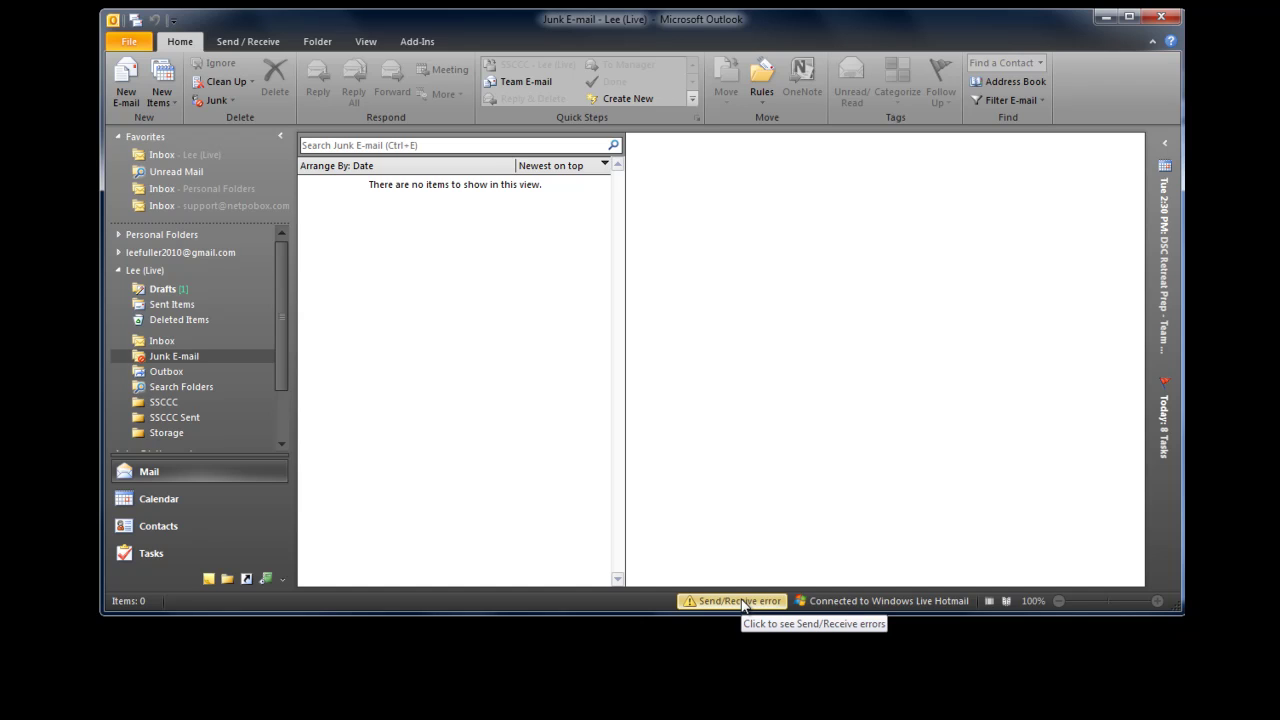
# Review the send/receive error details, then close the progress window
pyautogui.click(741, 601)
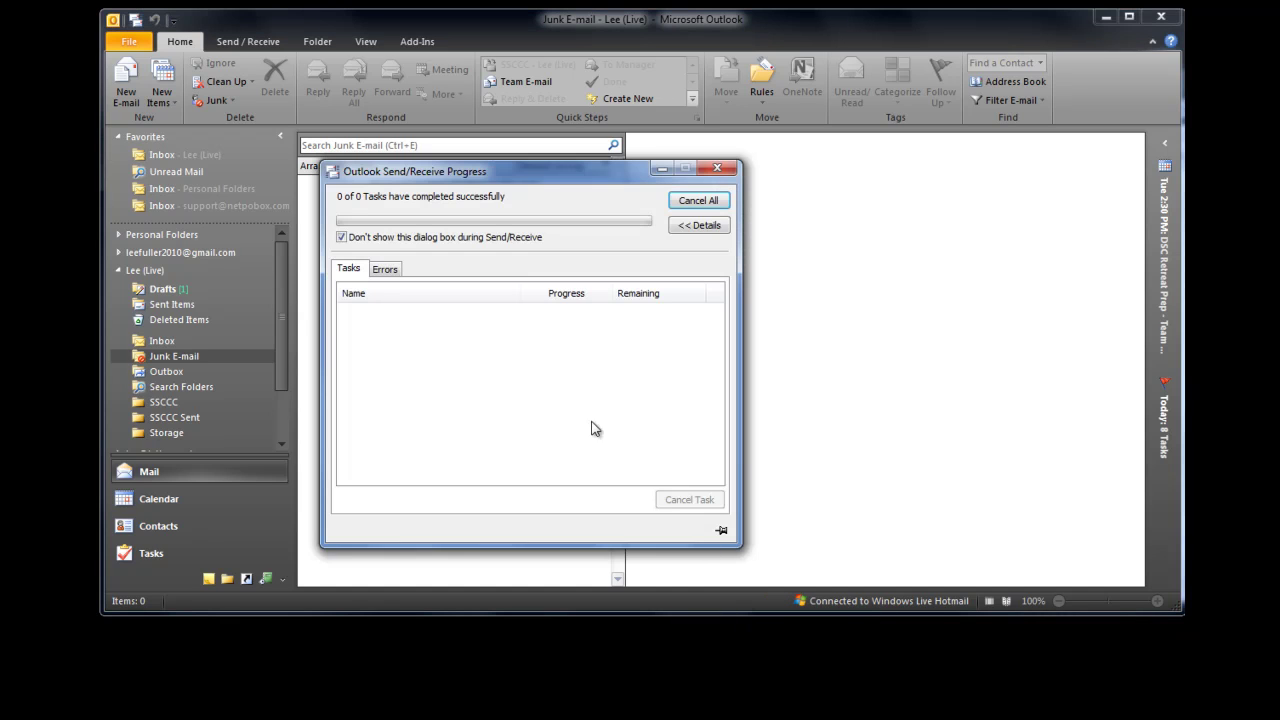
pyautogui.click(387, 269)
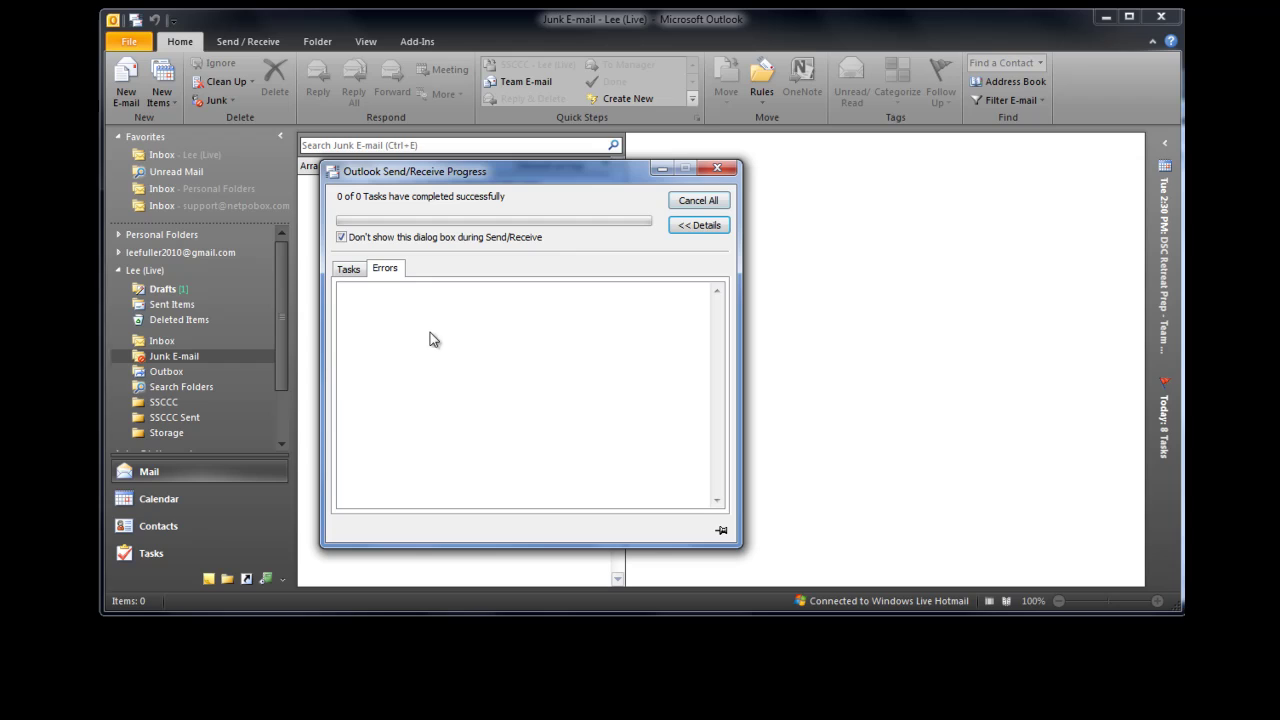
pyautogui.click(717, 170)
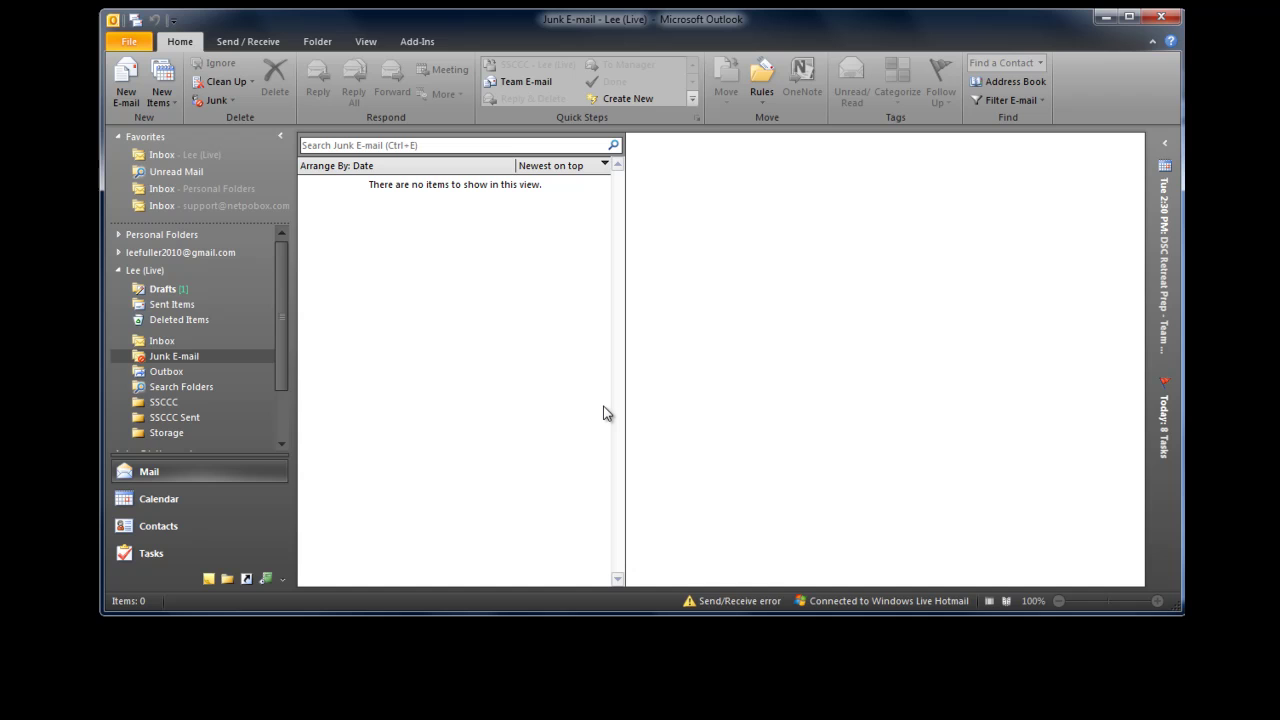
pyautogui.click(712, 602)
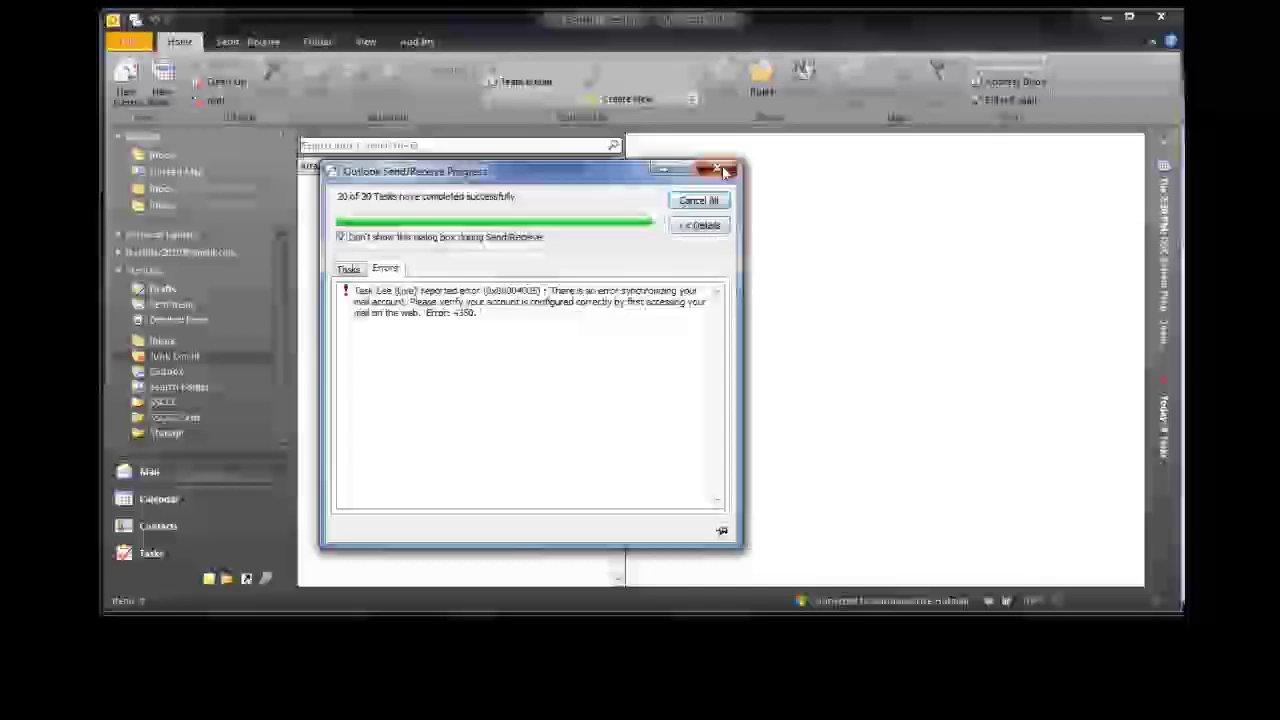
pyautogui.click(724, 172)
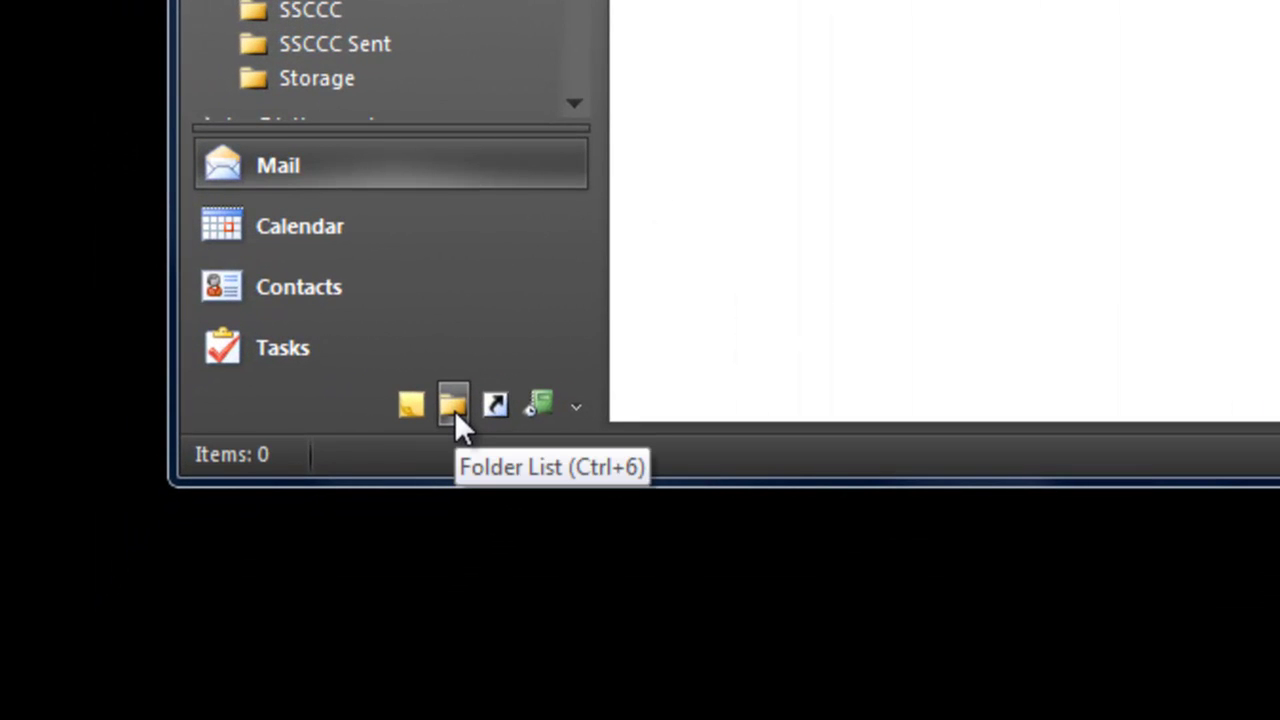
# Switch the navigation pane to the full Folder List and open Sync Issues
pyautogui.click(575, 408)
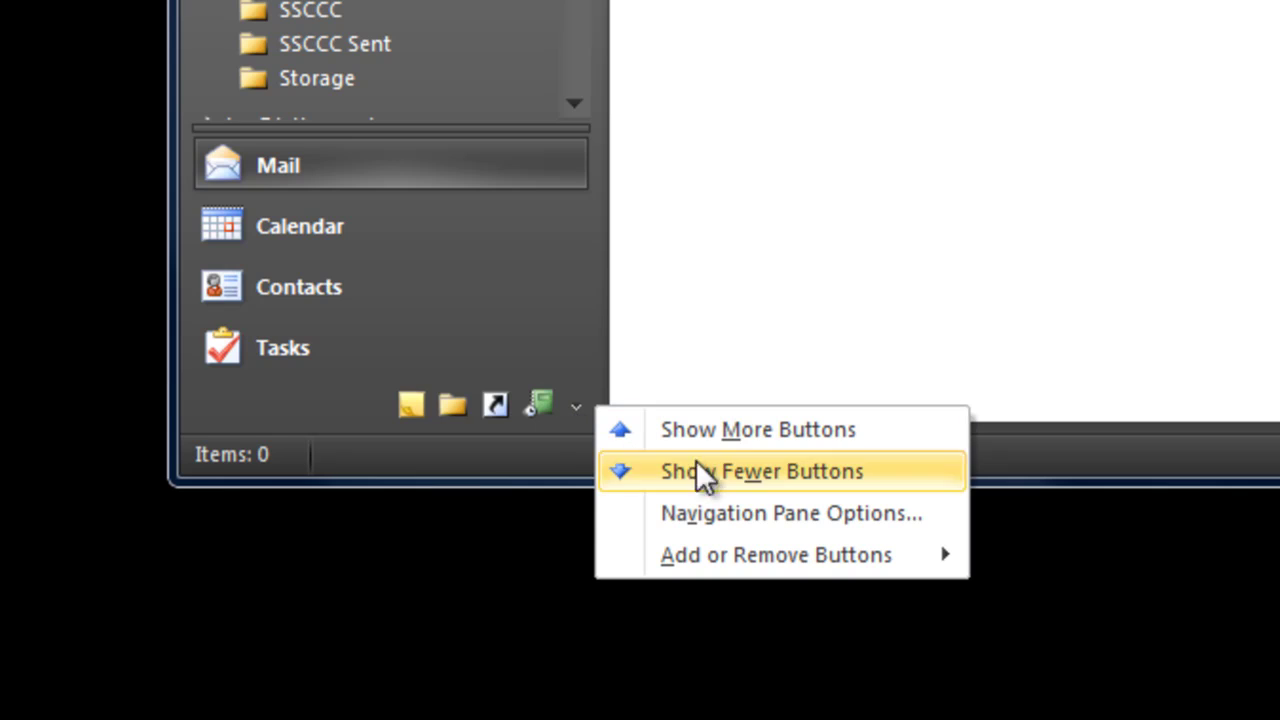
pyautogui.moveTo(746, 557)
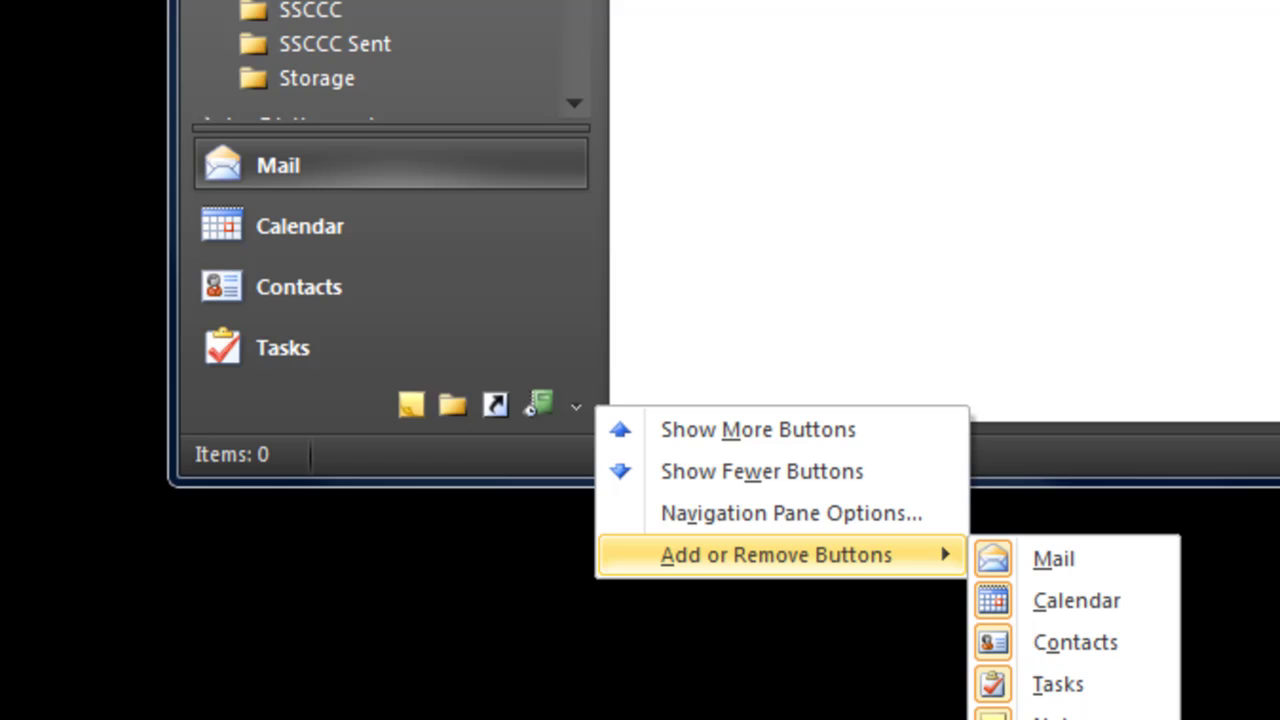
pyautogui.click(460, 405)
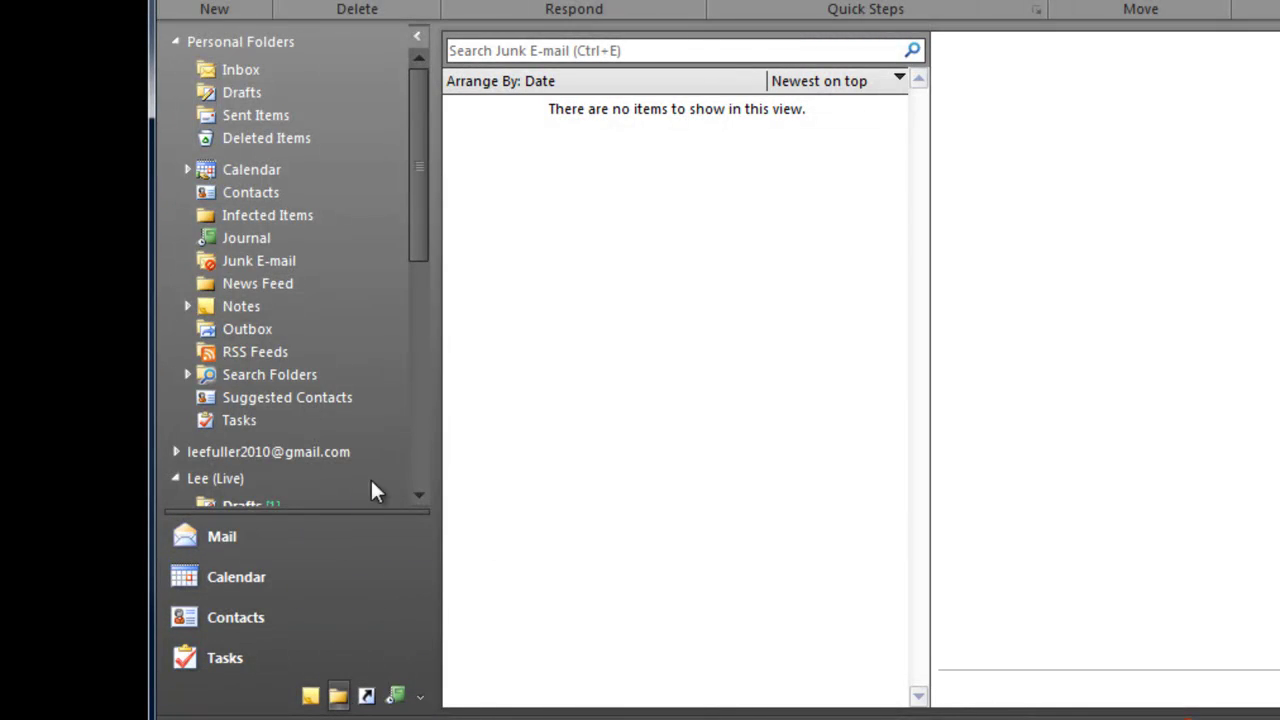
pyautogui.moveTo(420, 255); pyautogui.dragTo(413, 382)
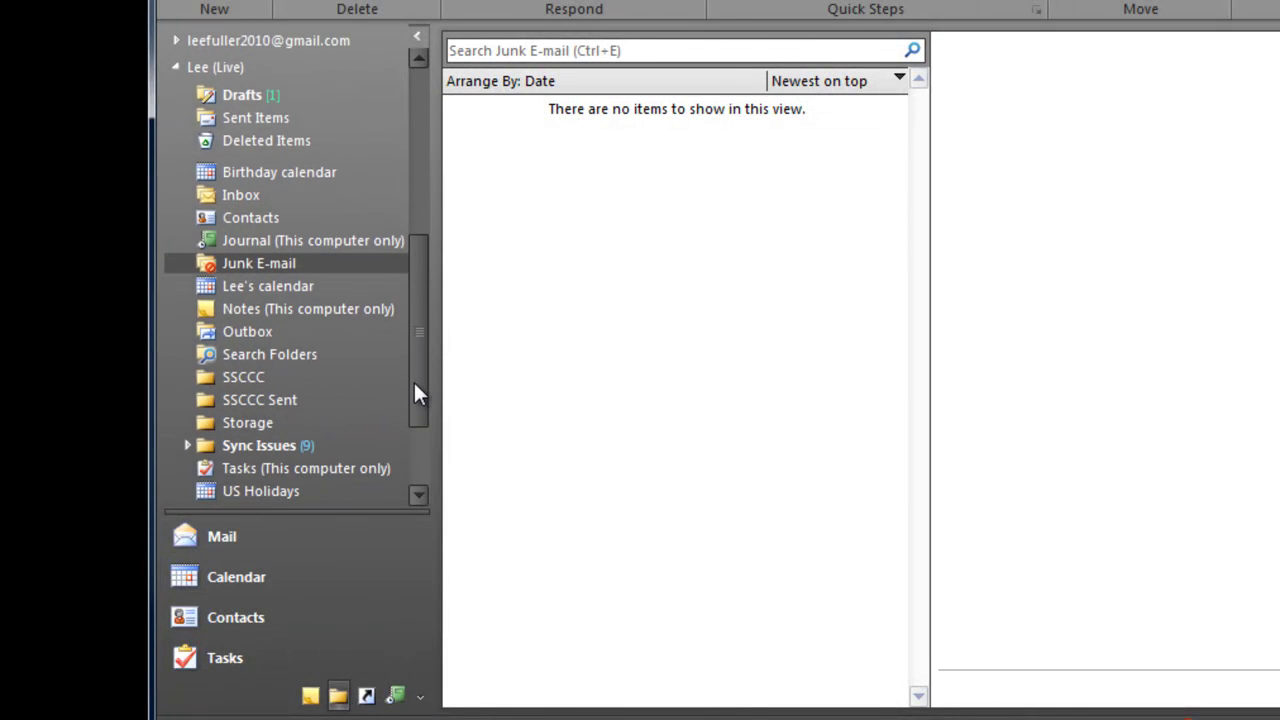
pyautogui.click(272, 447)
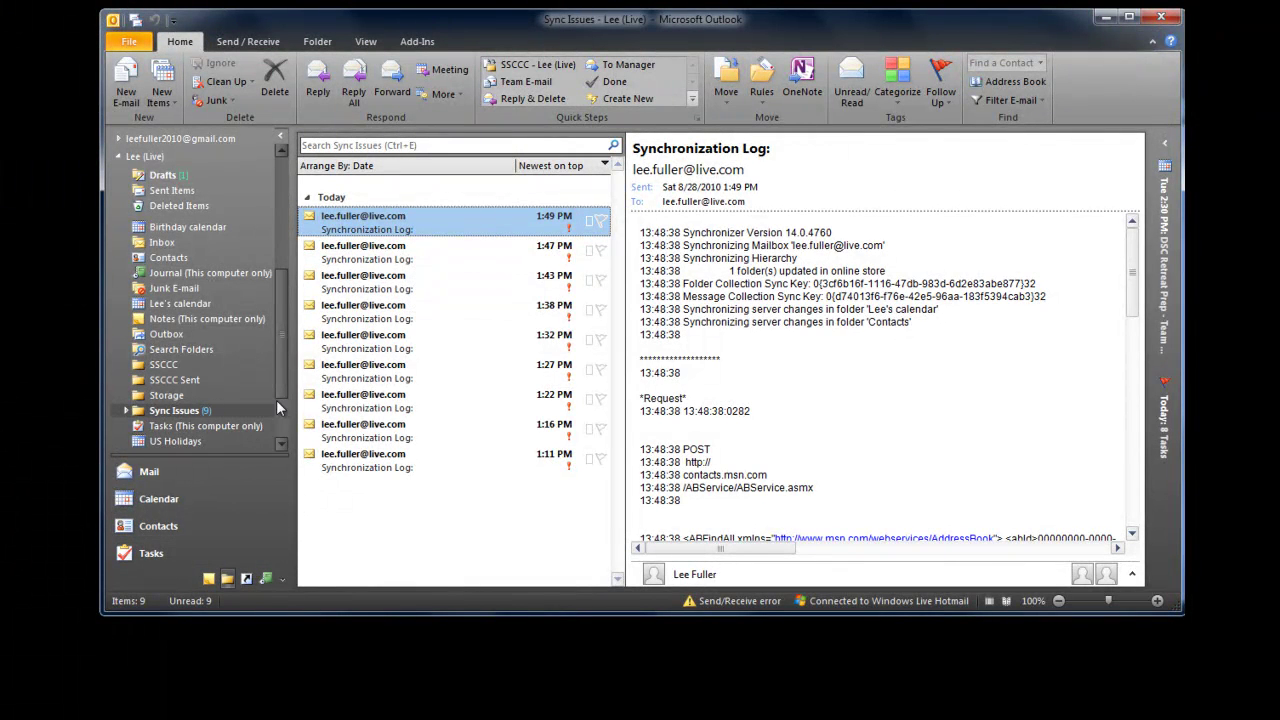
# Read the 1:49 PM sync log down to its red error 4350 lines
pyautogui.click(715, 330)
pyautogui.scroll(-10, 715, 330)
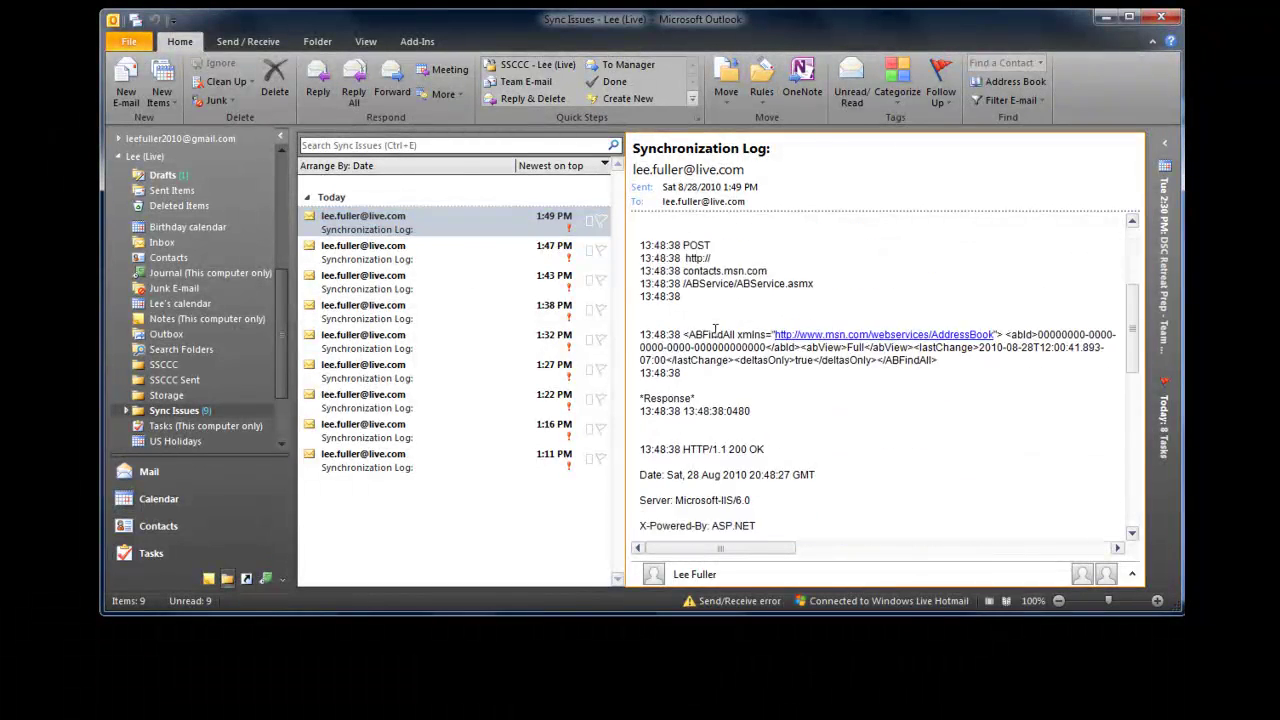
pyautogui.scroll(-10, 715, 330)
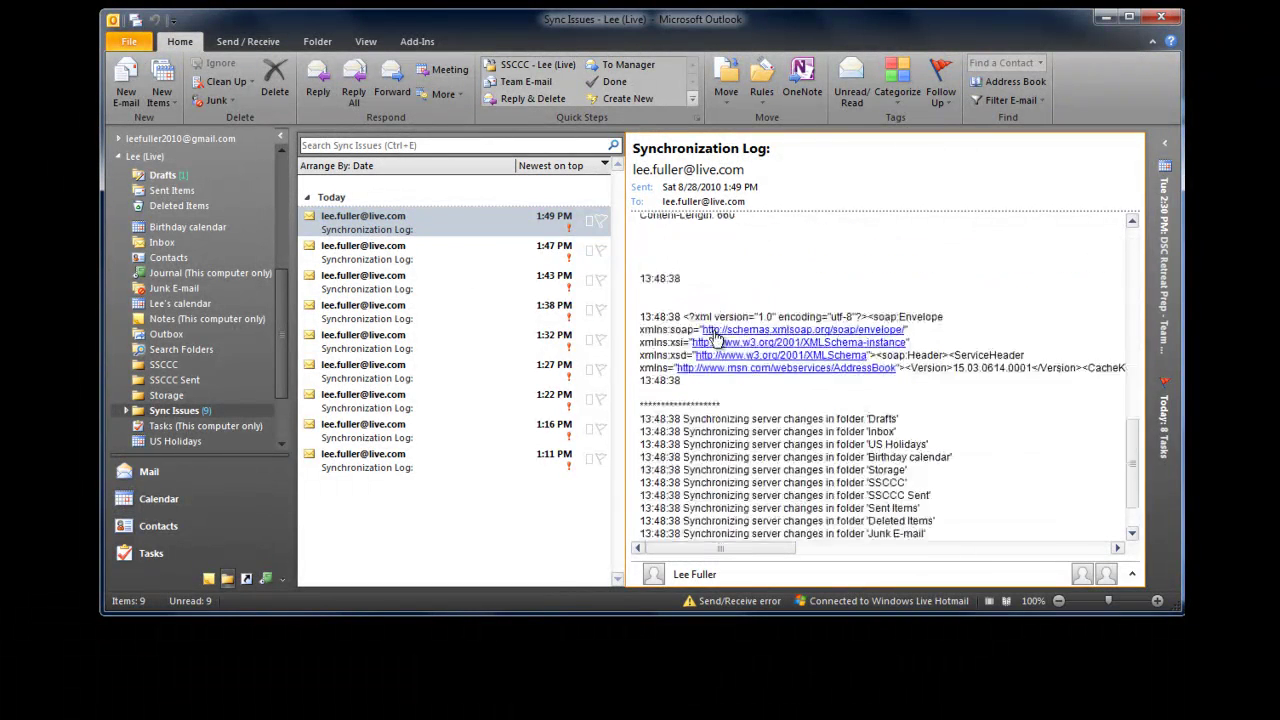
pyautogui.moveTo(742, 520); pyautogui.dragTo(640, 362)
pyautogui.click(721, 478)
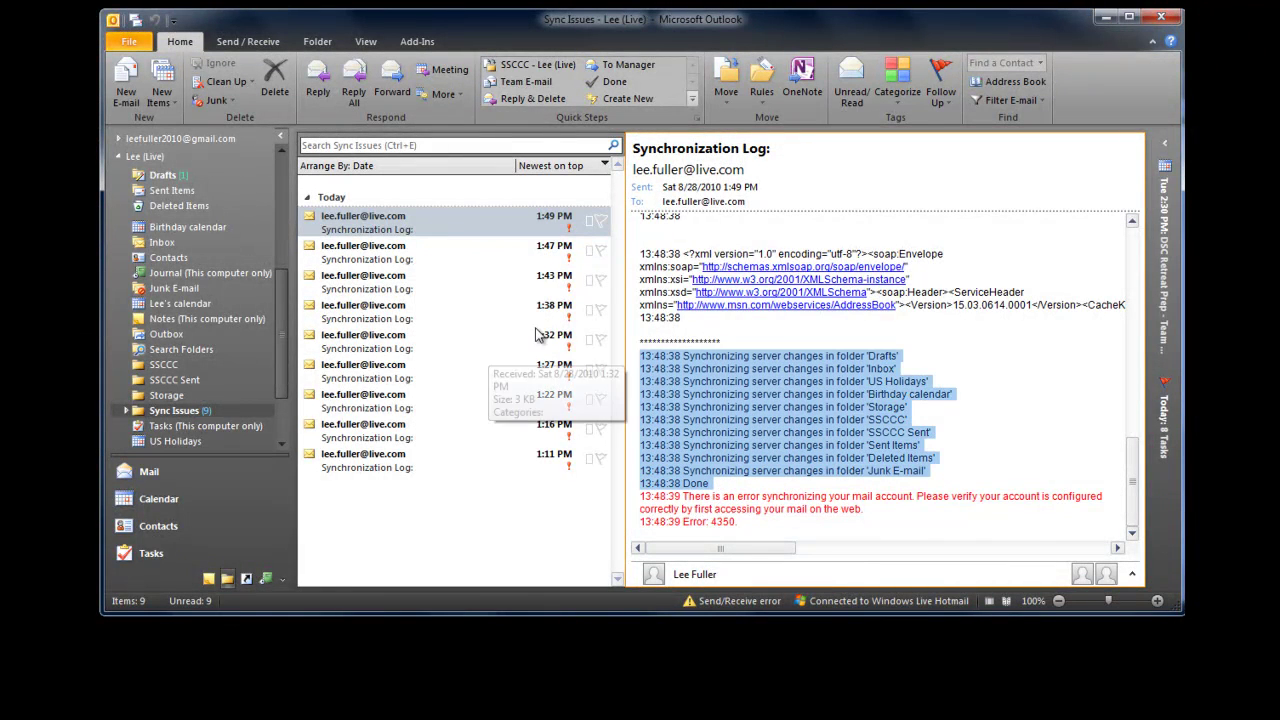
# Check the 1:47 and 1:38 PM logs for error 4350, then return to Mail
pyautogui.click(382, 256)
pyautogui.scroll(-15, 787, 350)
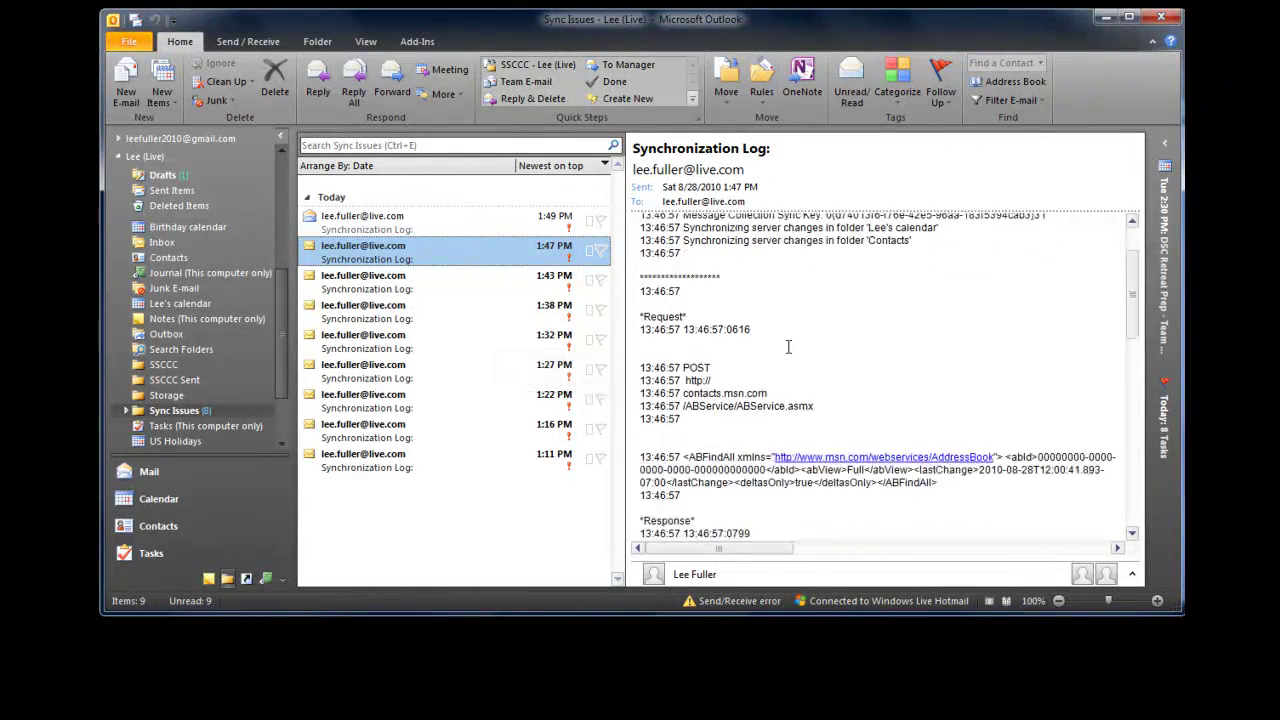
pyautogui.click(470, 311)
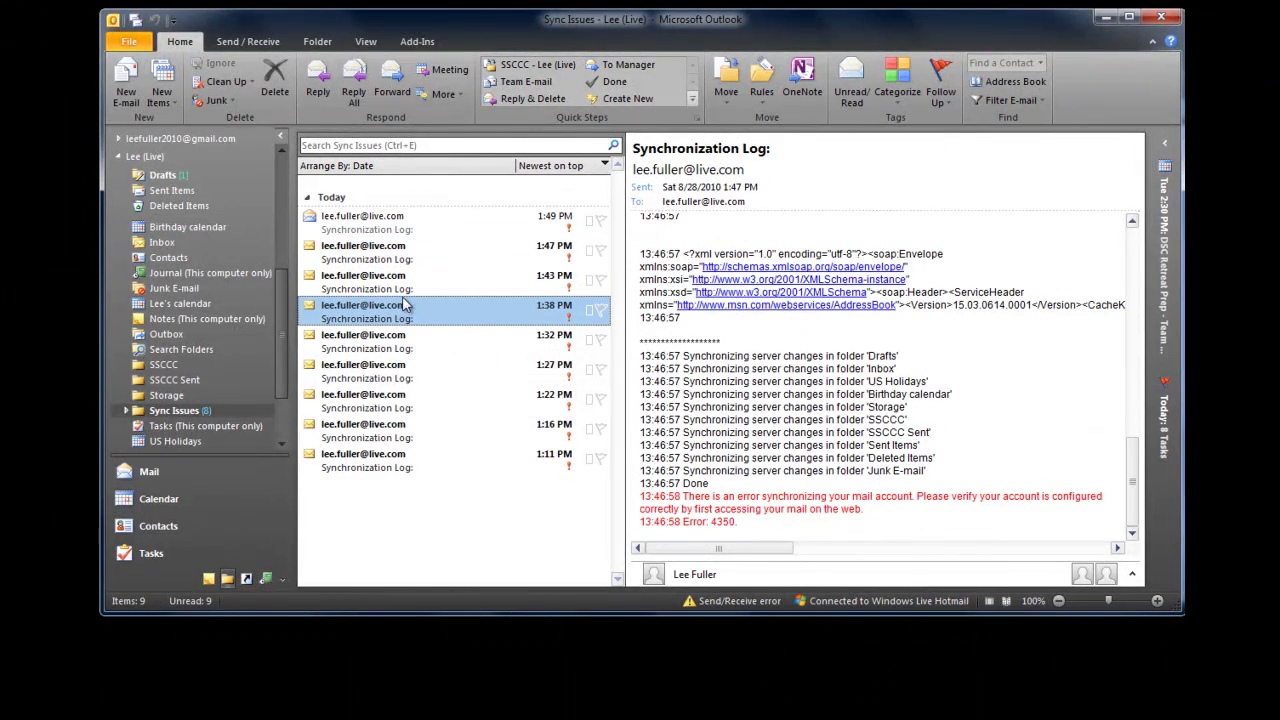
pyautogui.scroll(-15, 762, 383)
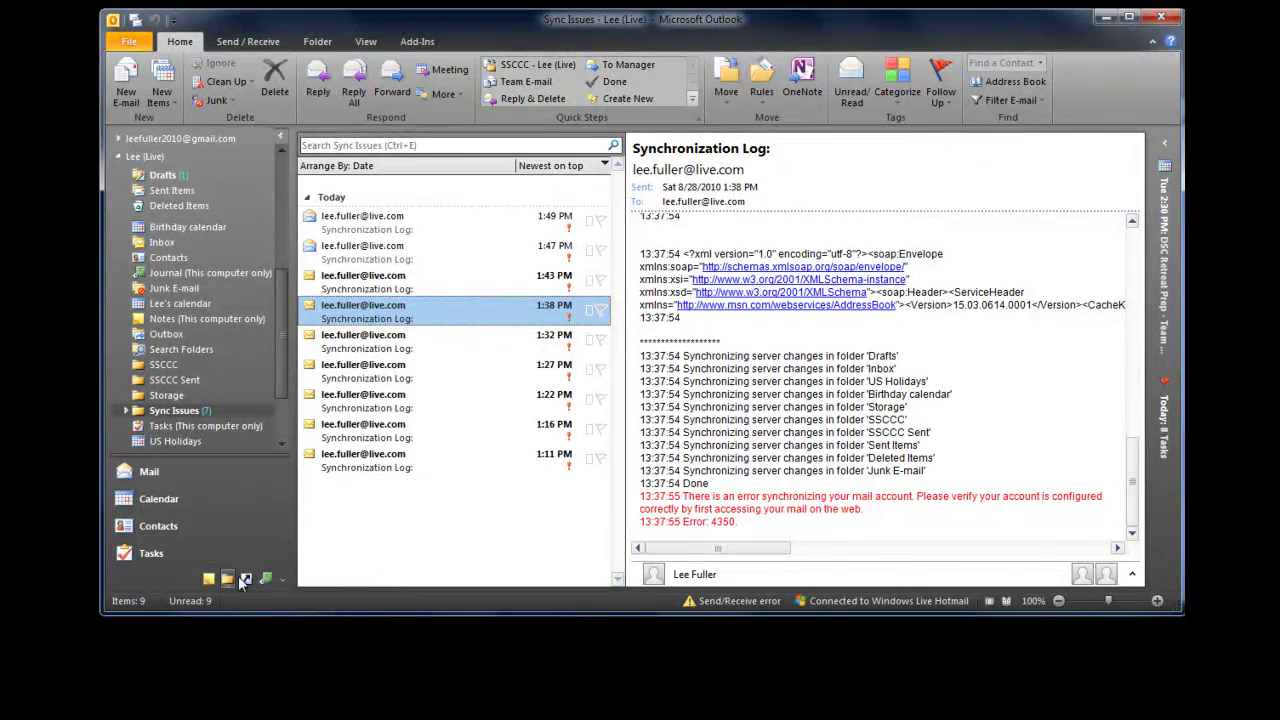
pyautogui.click(160, 469)
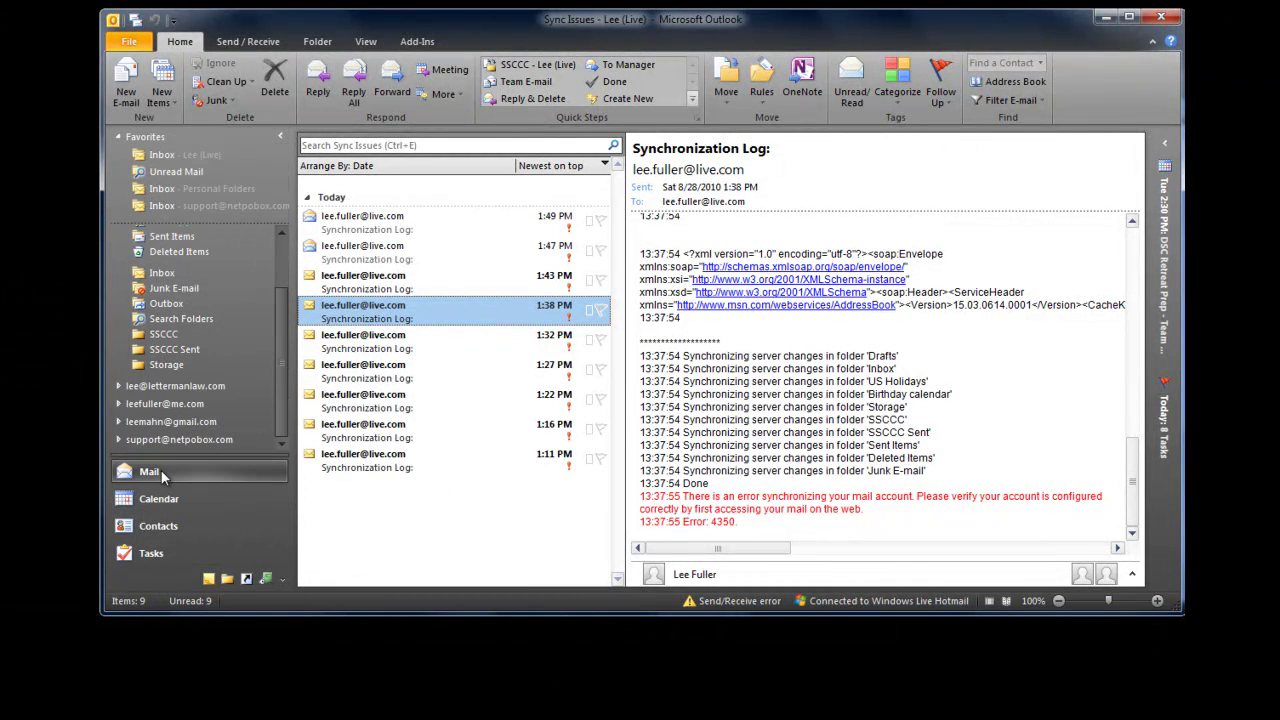
# Return to the empty Junk E-mail folder and bring up the Junk menu choices
pyautogui.scroll(2, 234, 397)
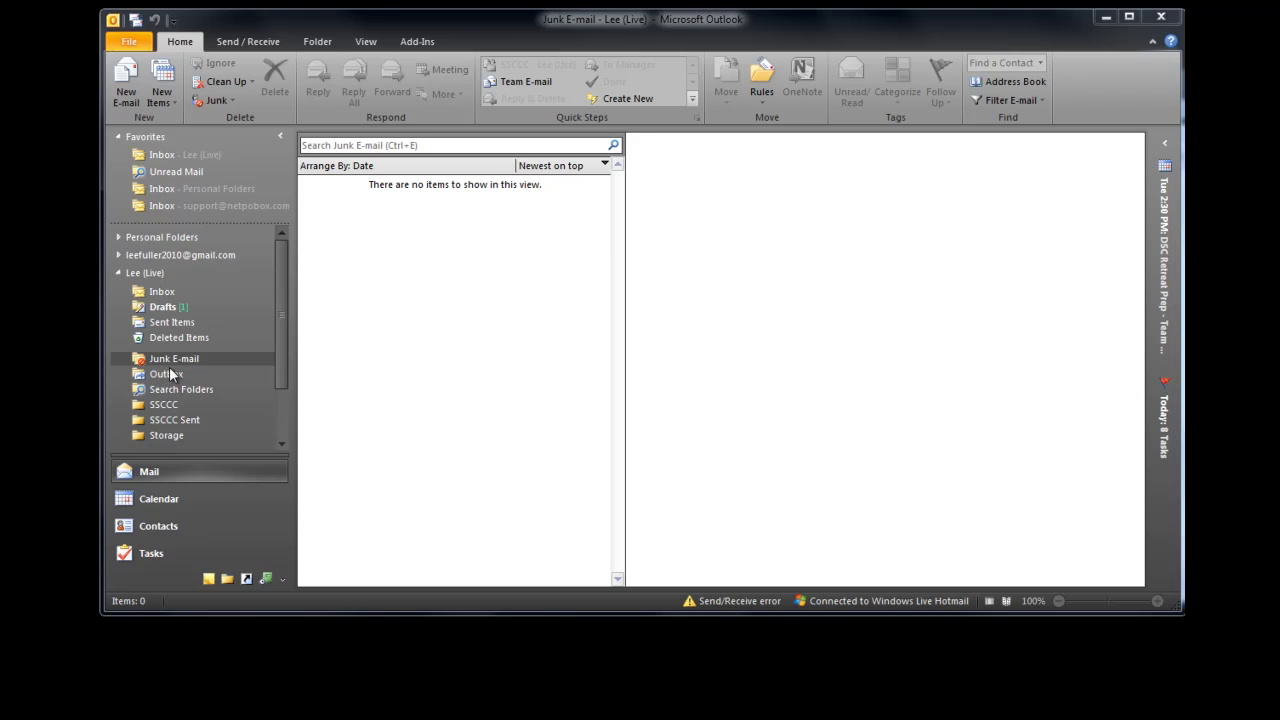
pyautogui.click(233, 101)
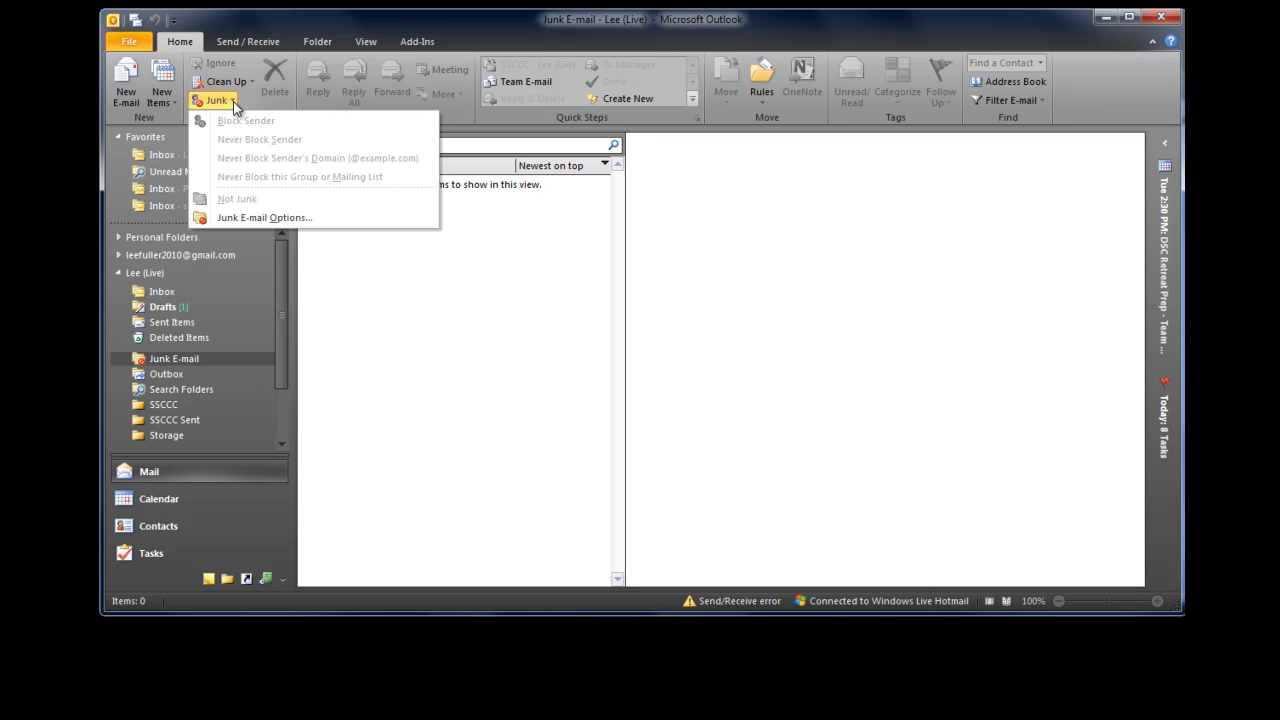
# Open Junk E-mail Options and compare the Safe Senders, Safe Recipients and Blocked Senders lists
pyautogui.click(266, 219)
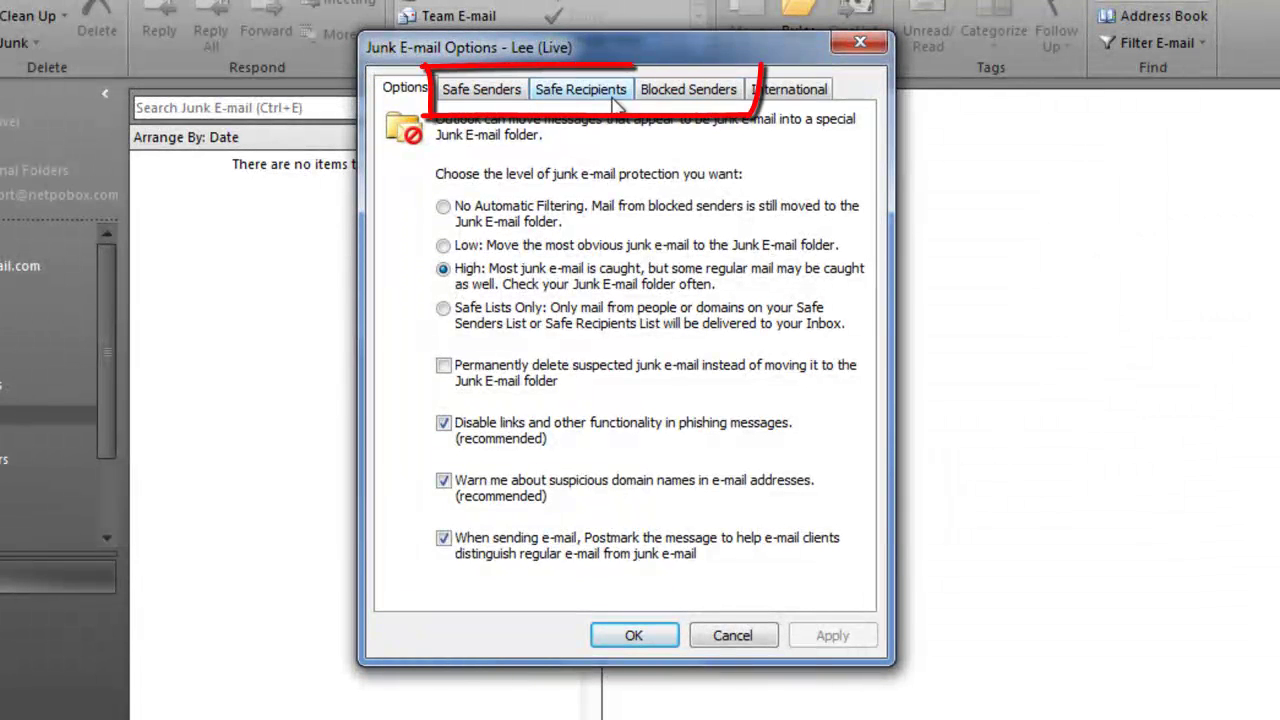
pyautogui.click(485, 95)
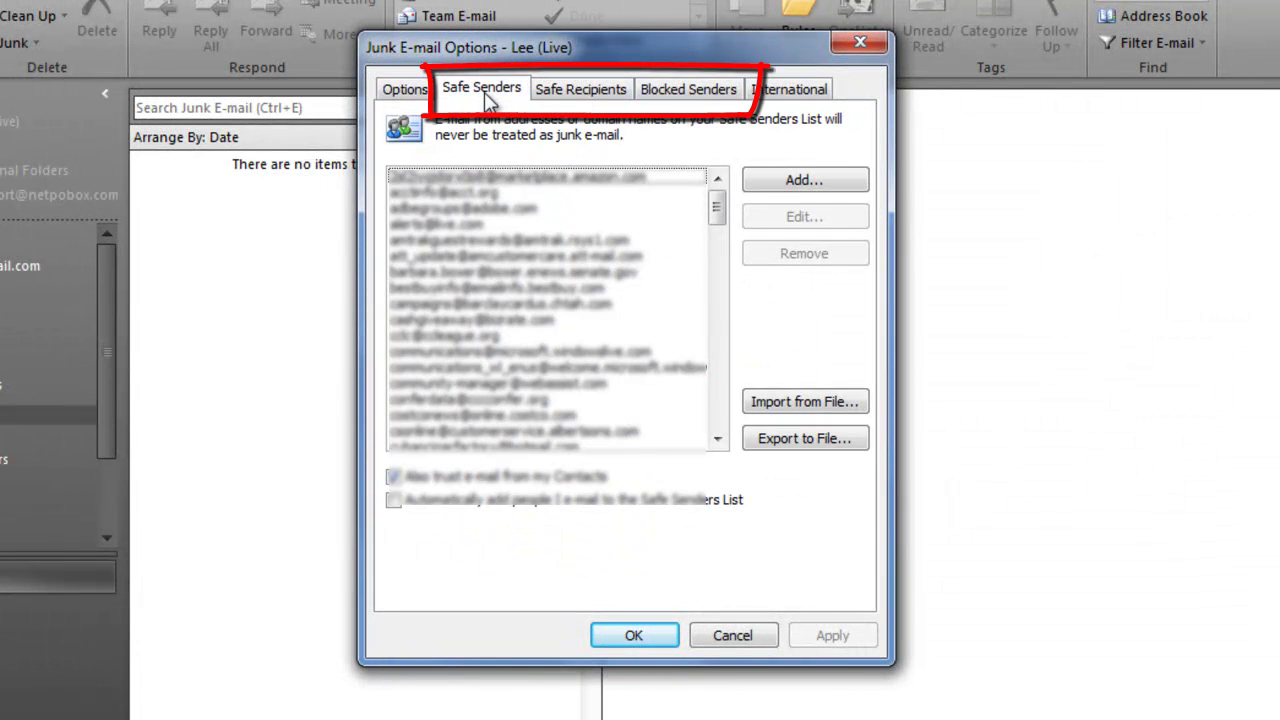
pyautogui.click(567, 92)
pyautogui.click(687, 95)
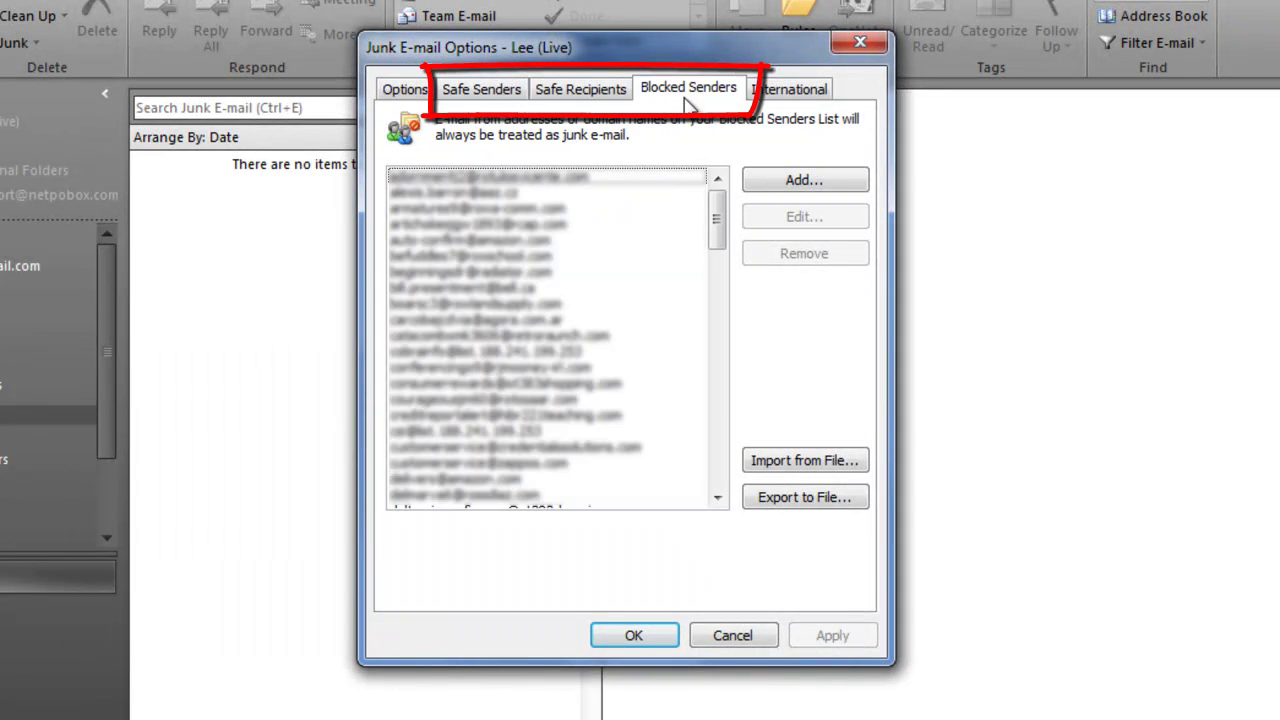
pyautogui.click(466, 97)
pyautogui.click(702, 97)
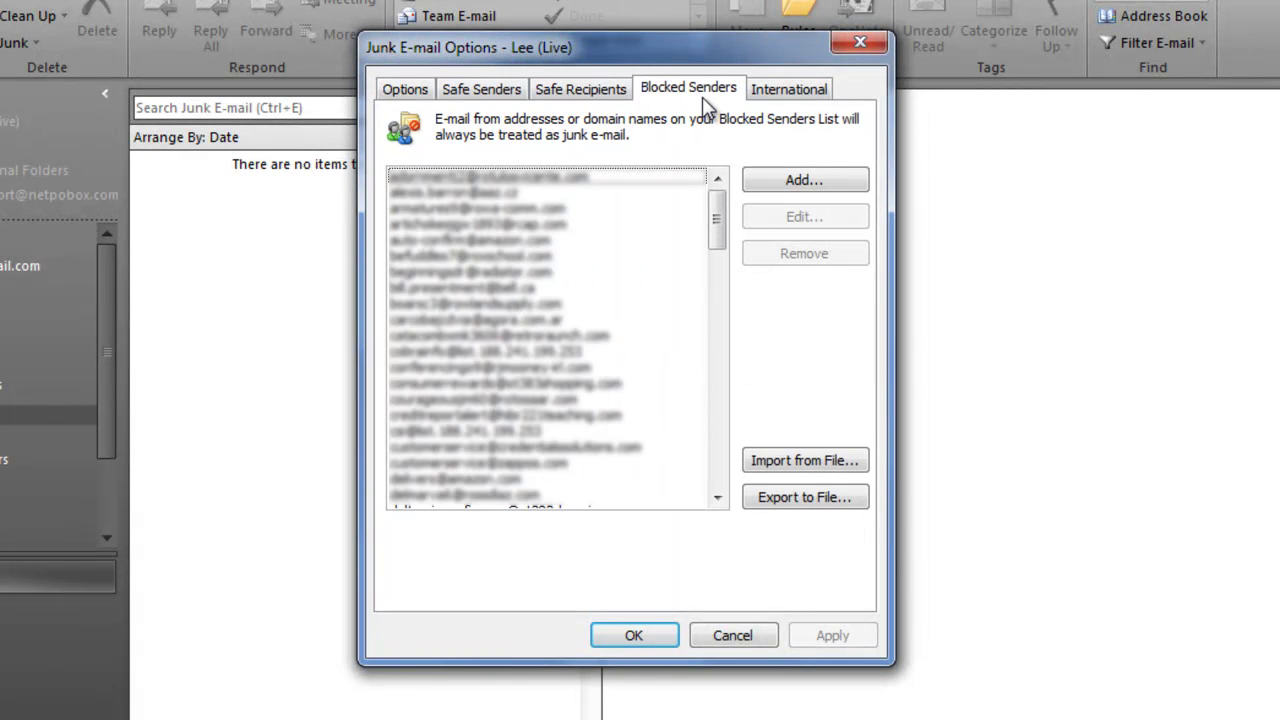
pyautogui.click(612, 97)
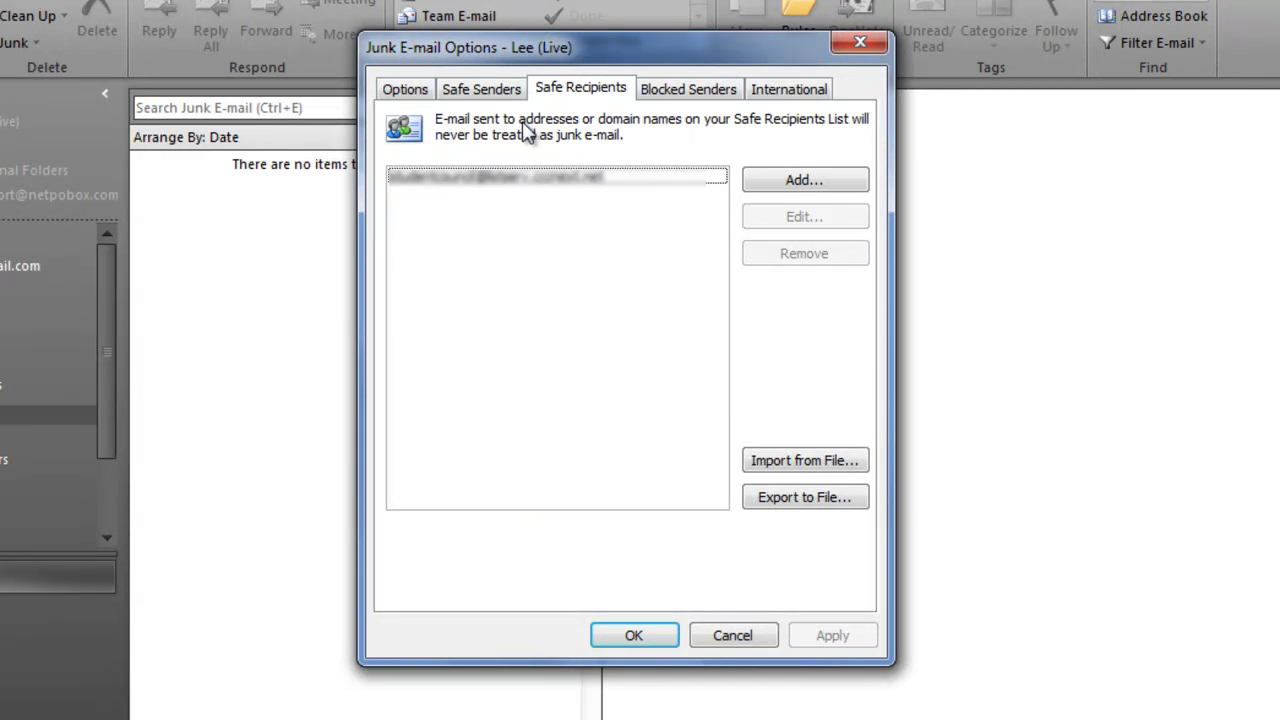
pyautogui.click(489, 100)
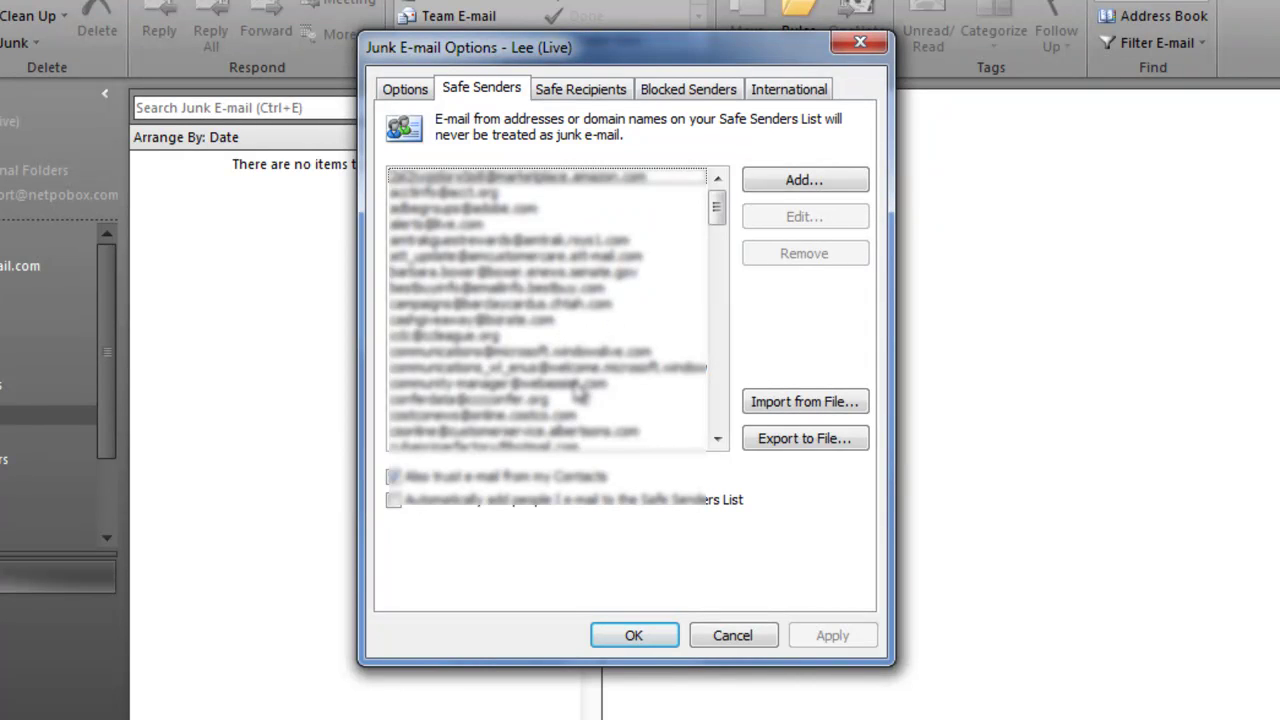
# Scroll through the long Blocked Senders list and leave it displayed
pyautogui.click(678, 93)
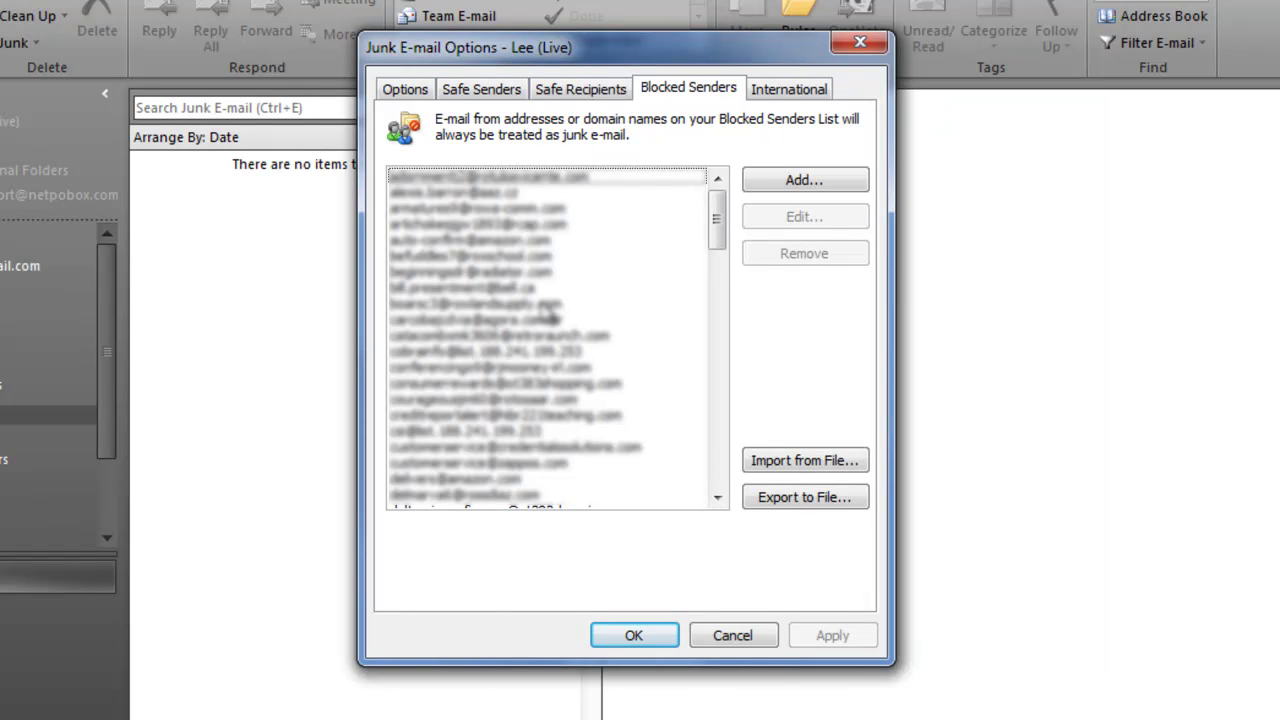
pyautogui.click(717, 497)
pyautogui.click(717, 497)
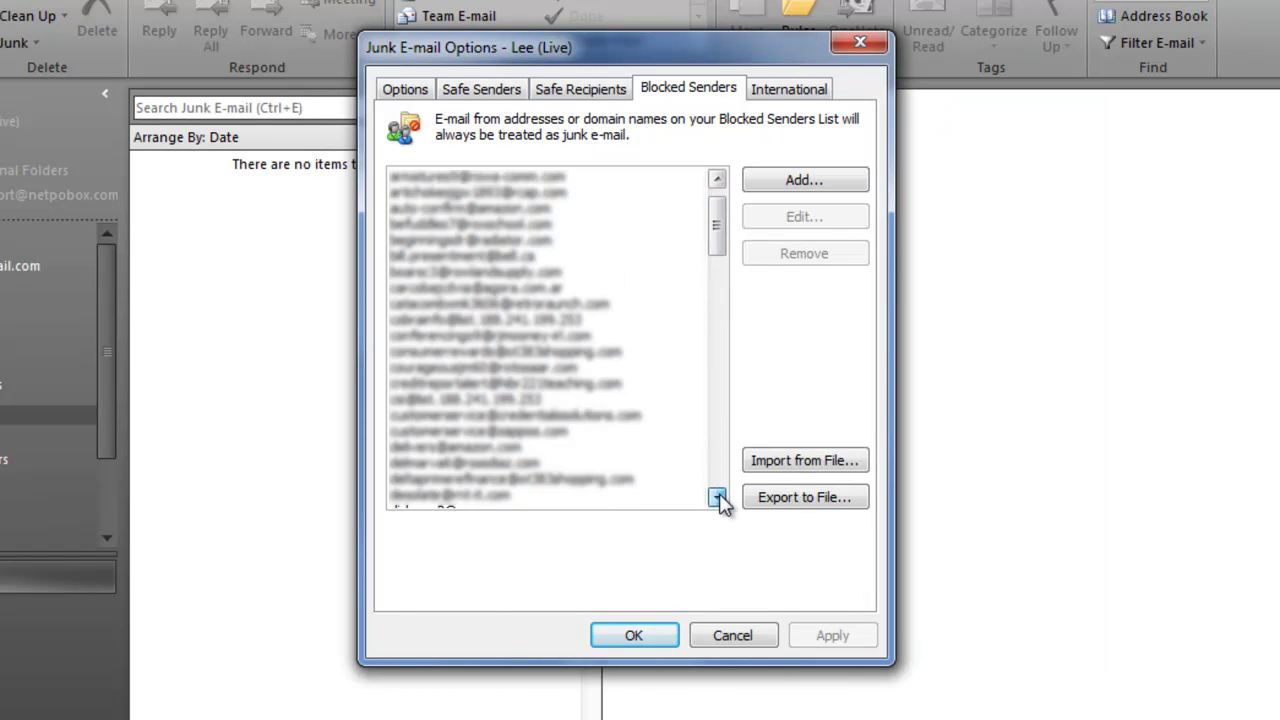
pyautogui.moveTo(717, 497); pyautogui.dragTo(717, 497)
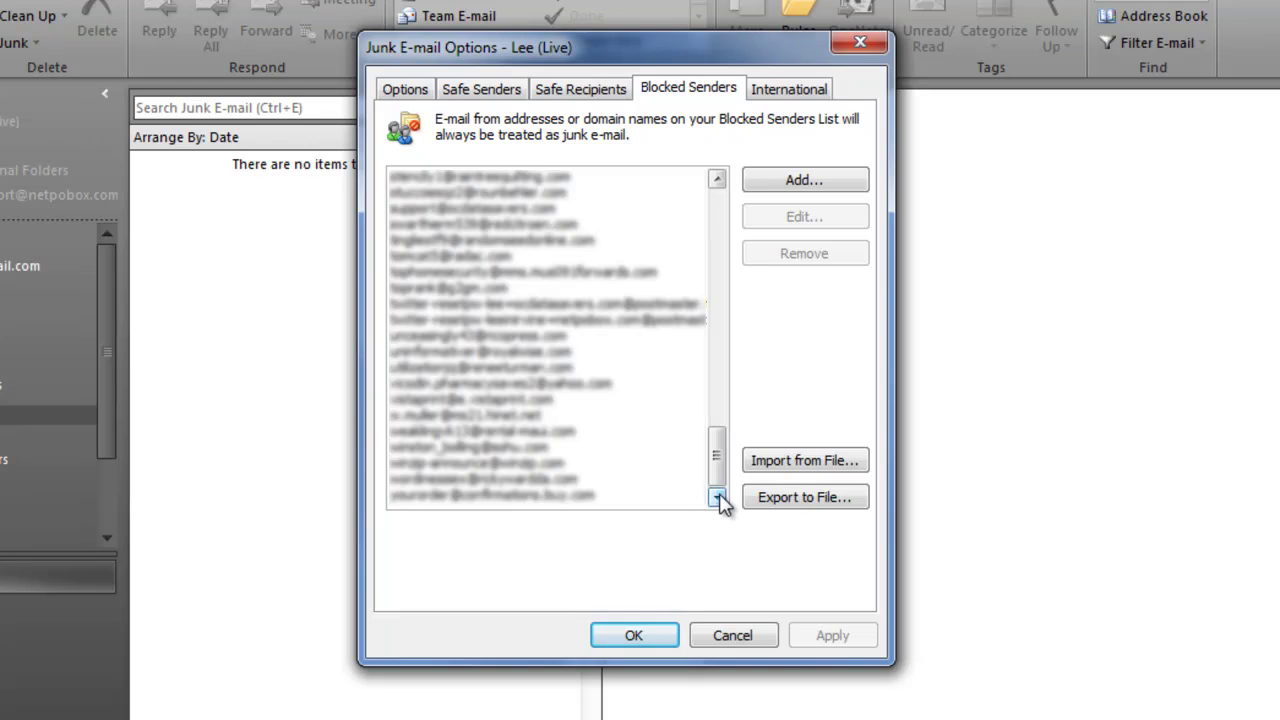
pyautogui.moveTo(716, 452); pyautogui.dragTo(733, 207)
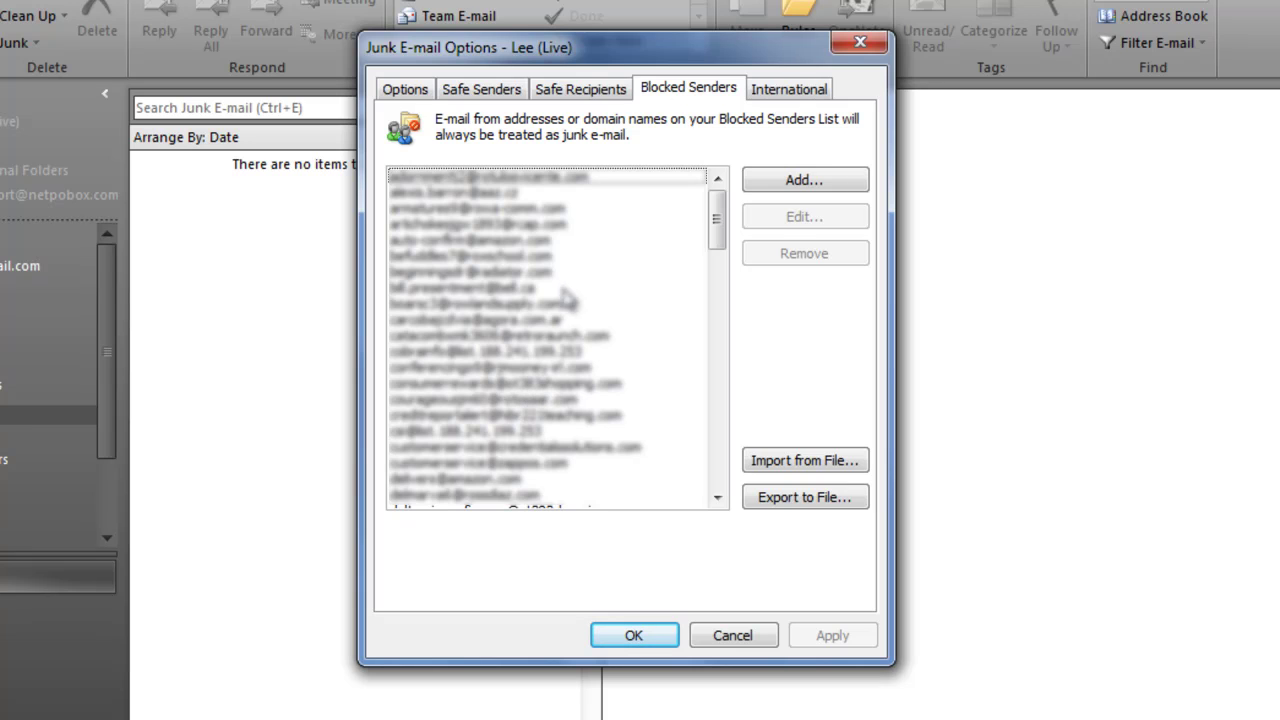
pyautogui.click(690, 95)
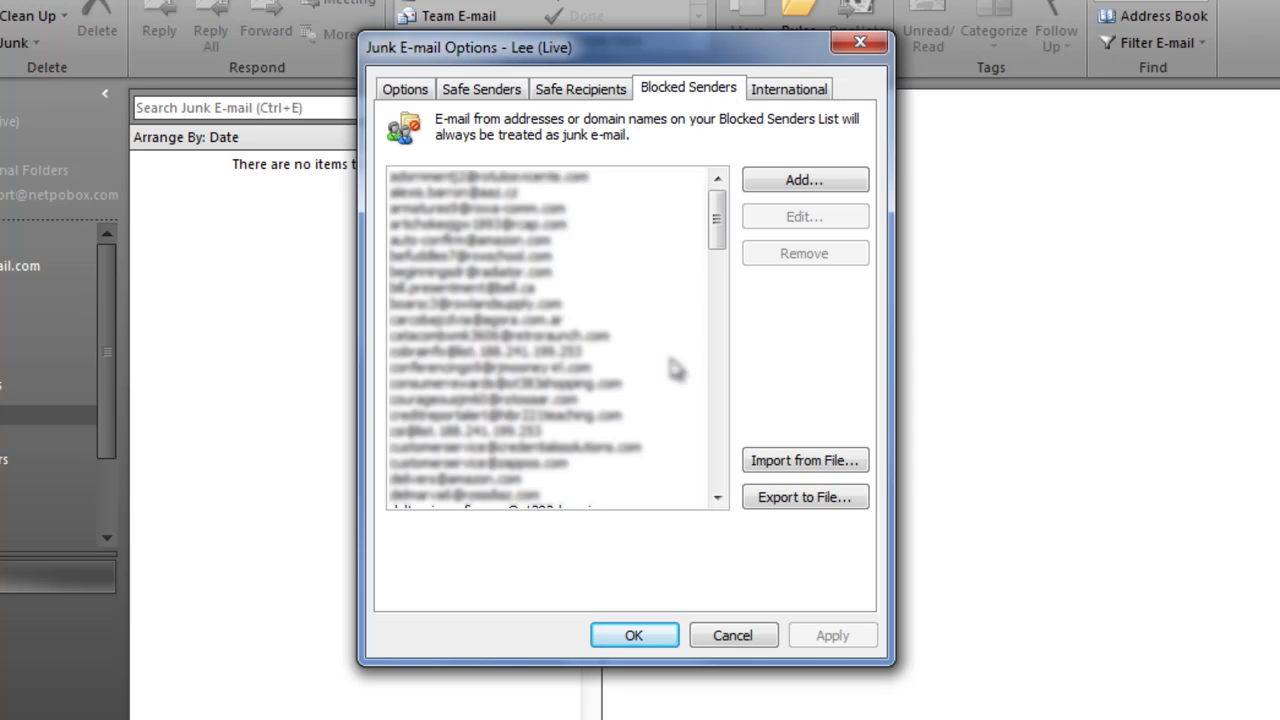
# Export the Blocked Senders list to badsenders.txt on the Desktop, overwriting the old file
pyautogui.click(777, 497)
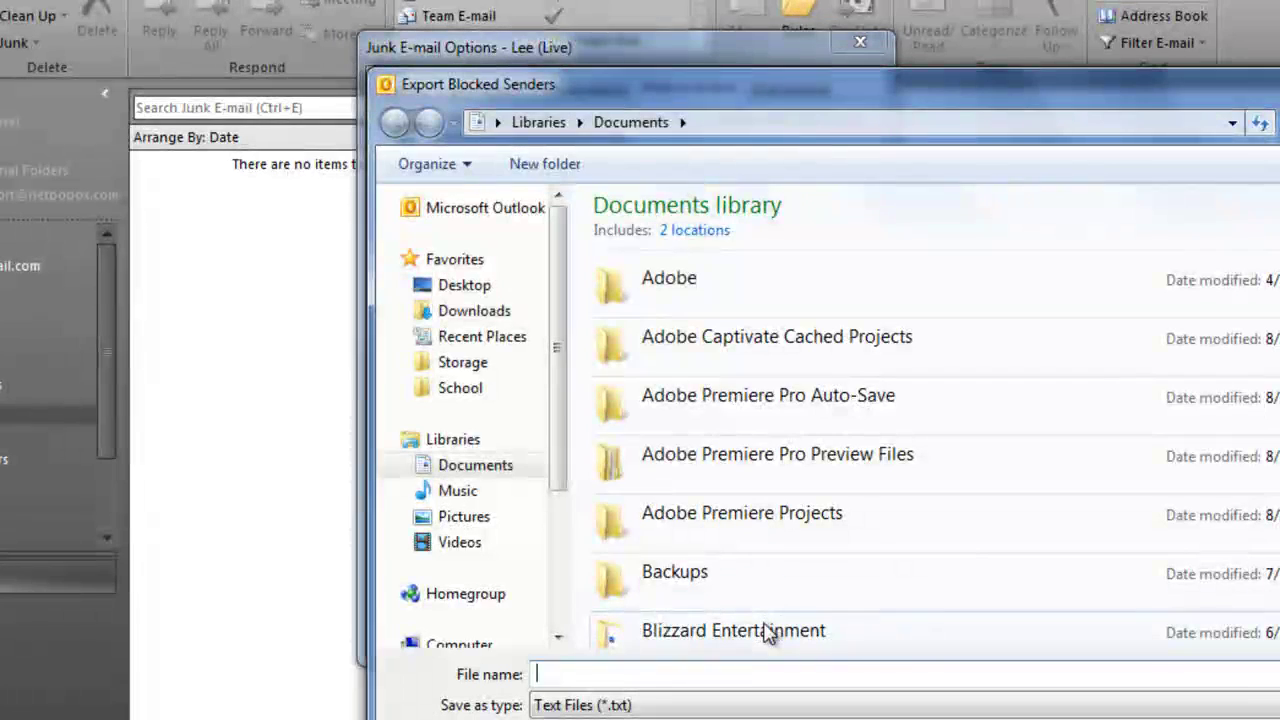
pyautogui.click(487, 287)
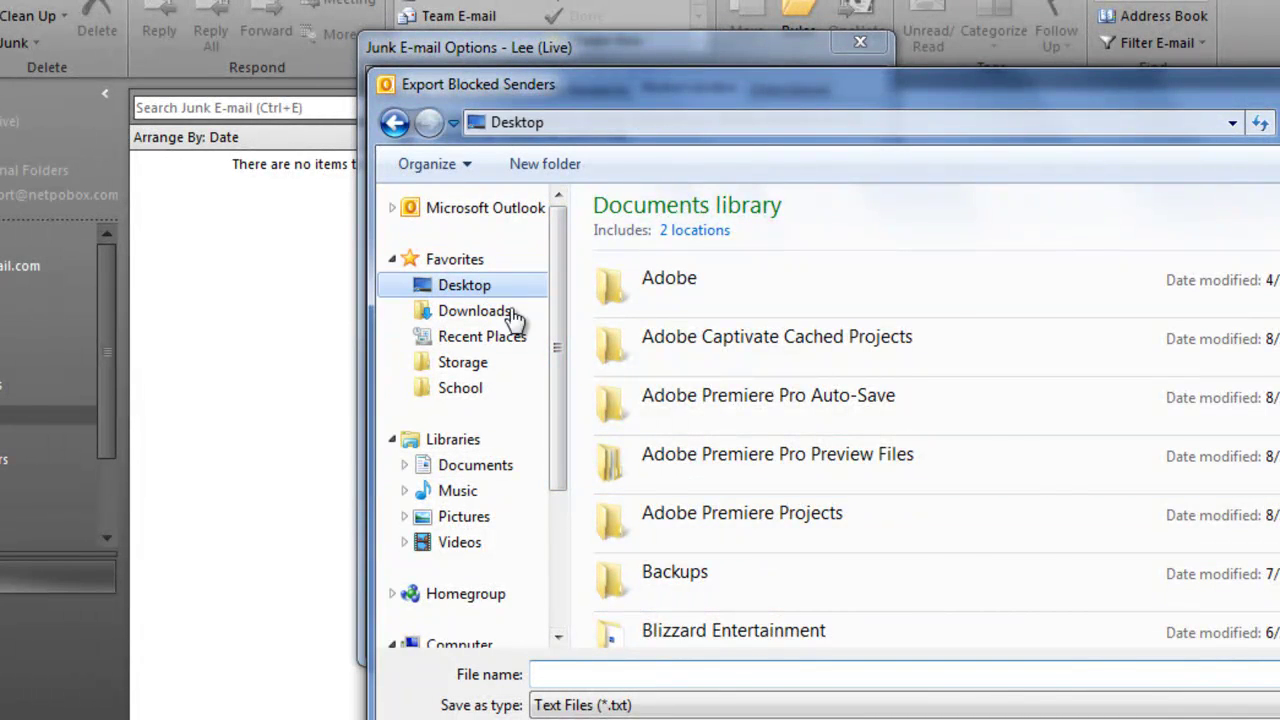
pyautogui.click(710, 672)
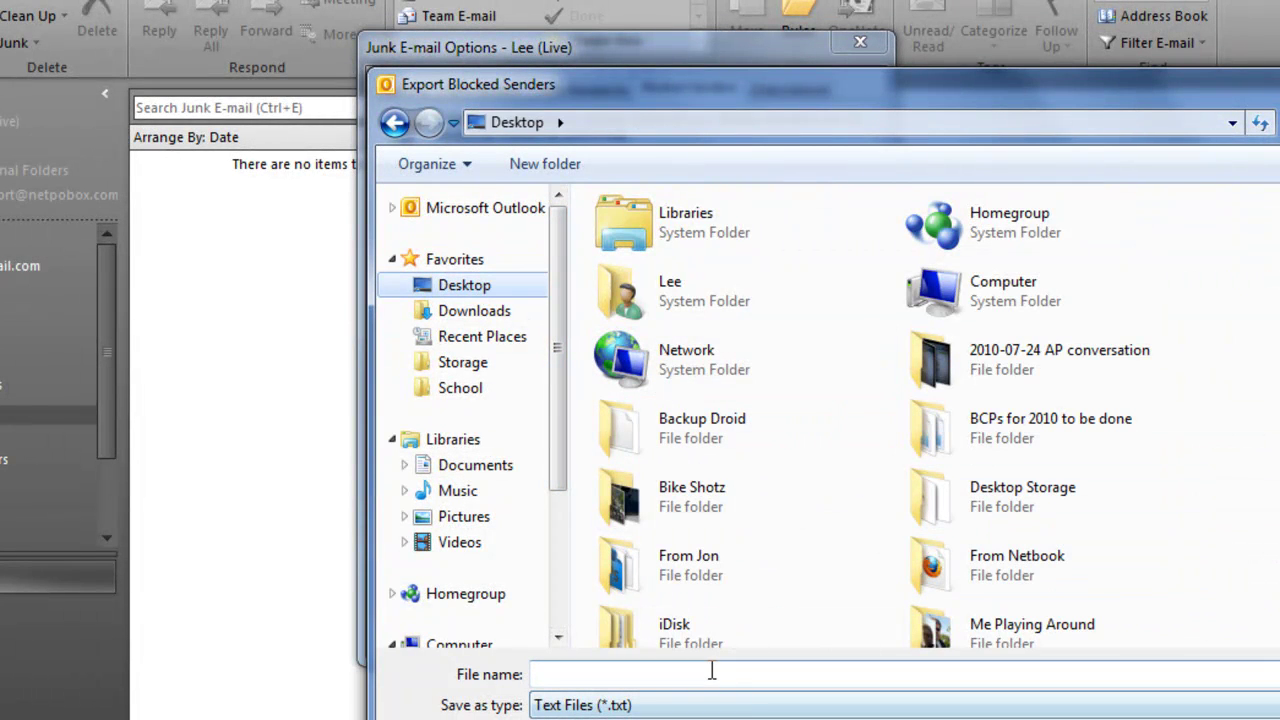
pyautogui.write('bad')
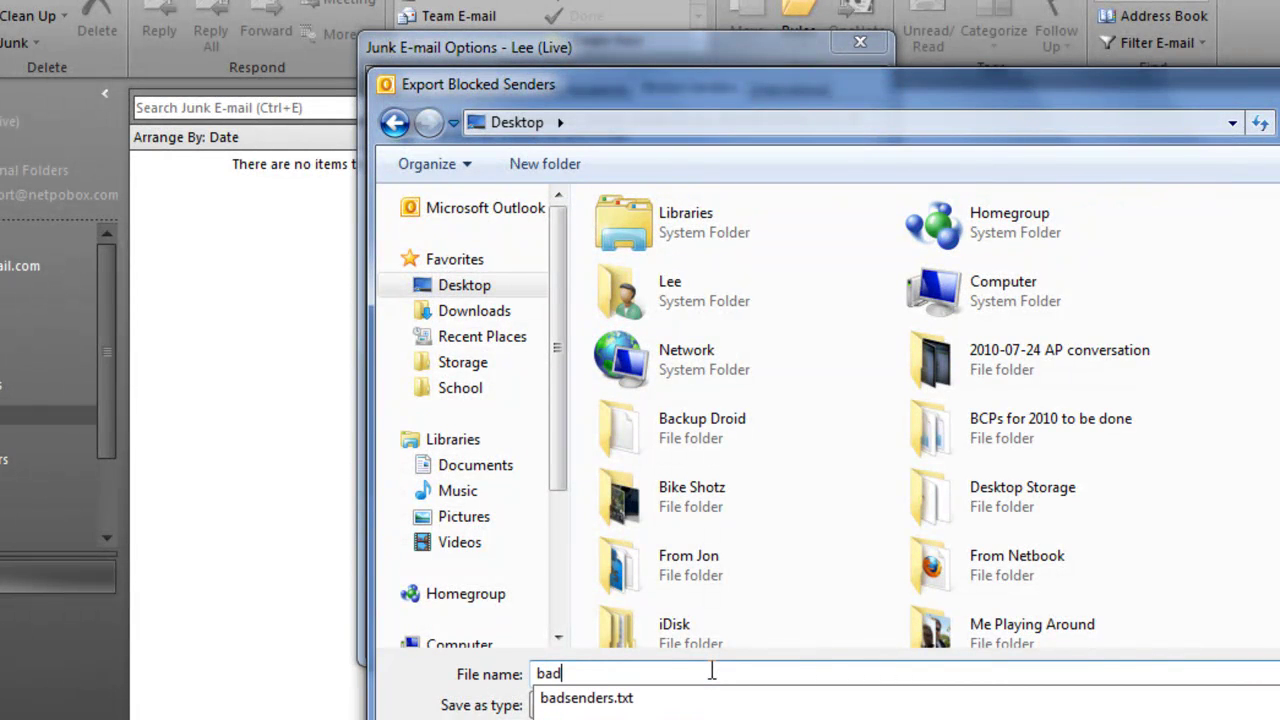
pyautogui.write('send')
pyautogui.press('Down')
pyautogui.press('Return')
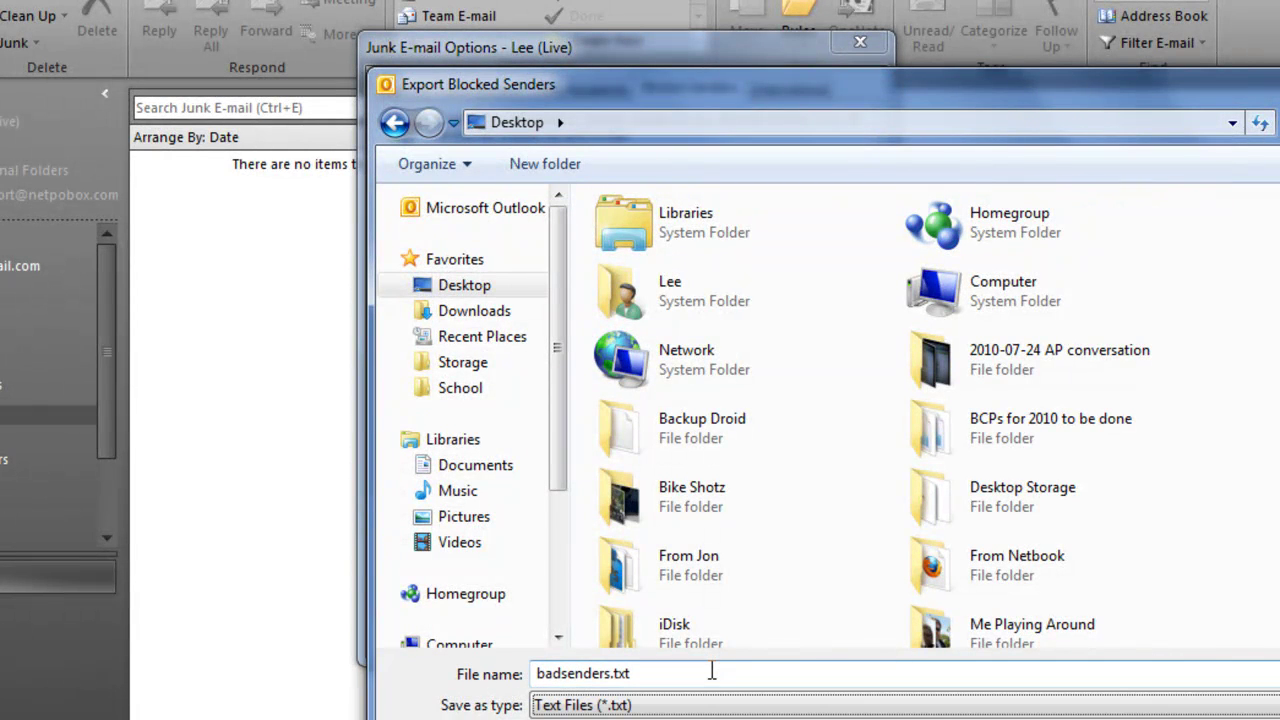
pyautogui.press('Return')
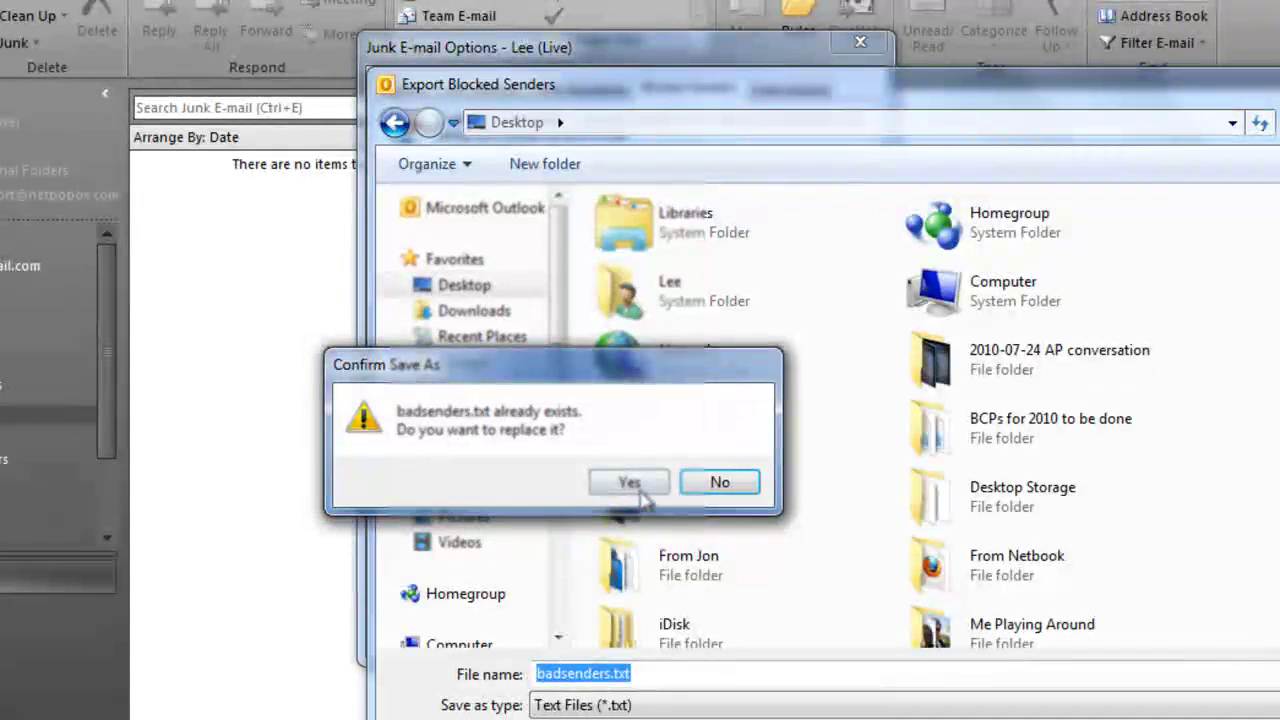
pyautogui.click(630, 481)
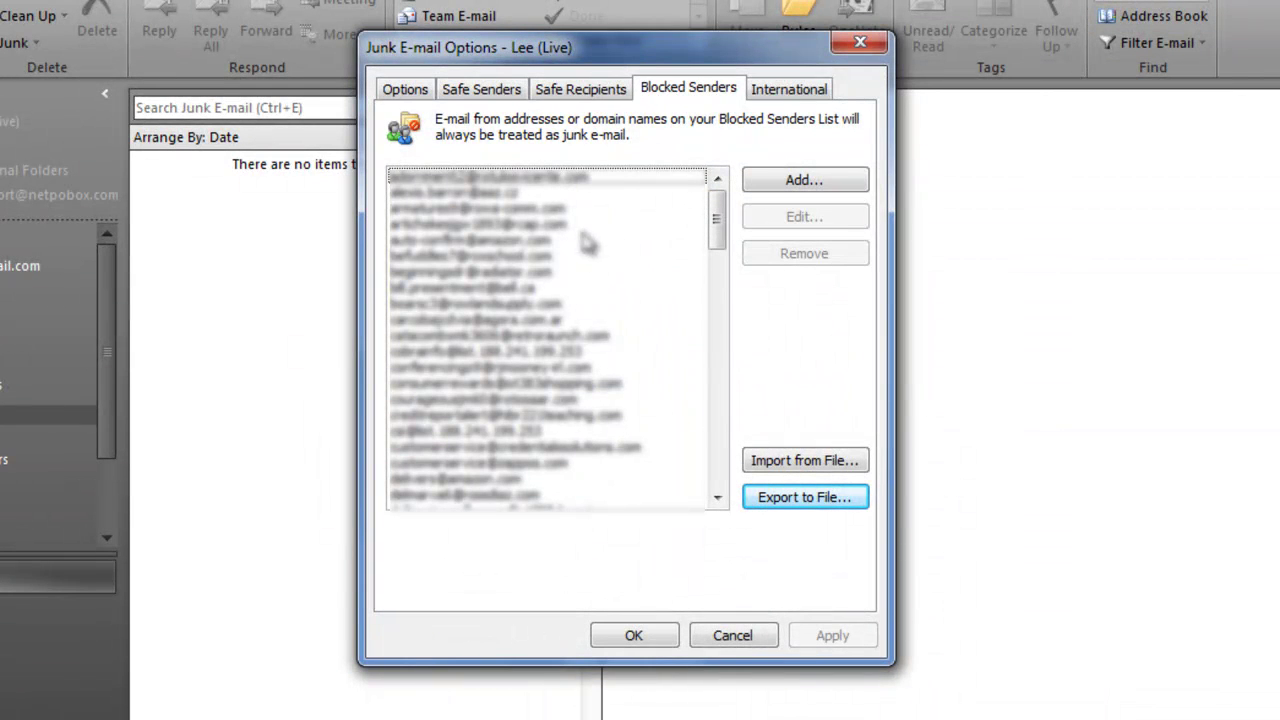
# Export the Safe Senders list as safesenders.txt and close Junk E-mail Options with OK
pyautogui.click(482, 89)
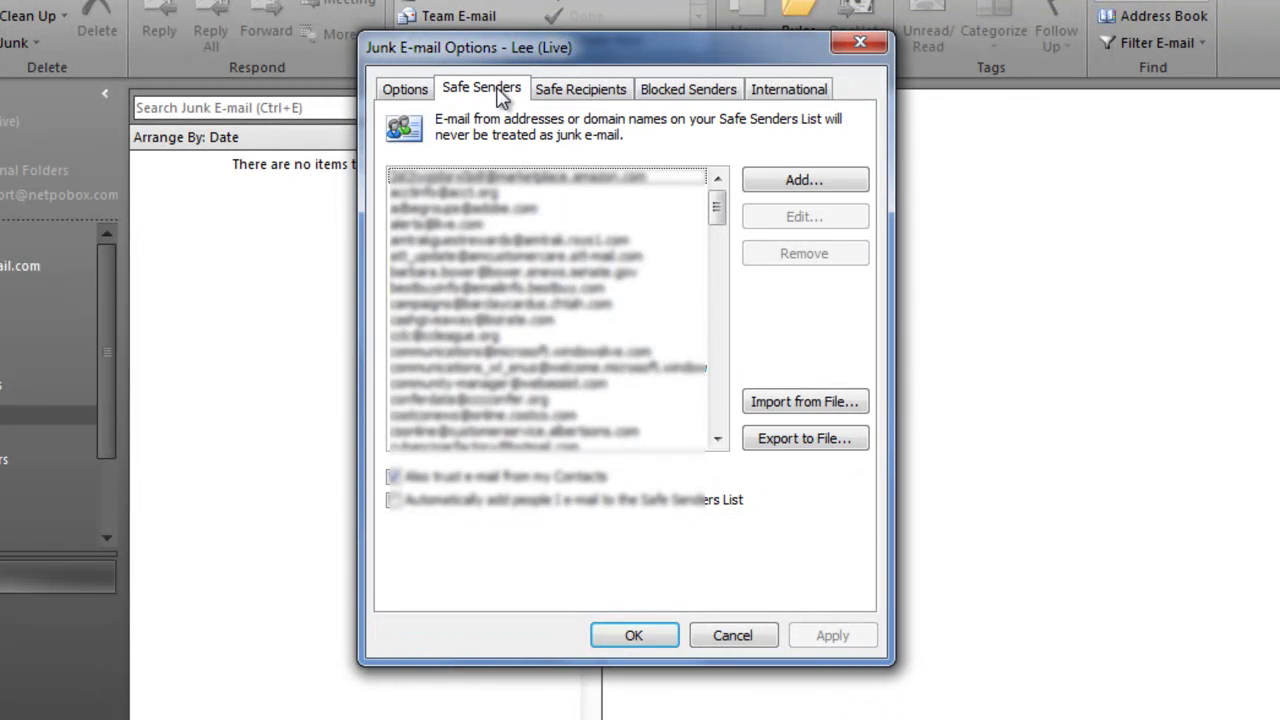
pyautogui.click(818, 444)
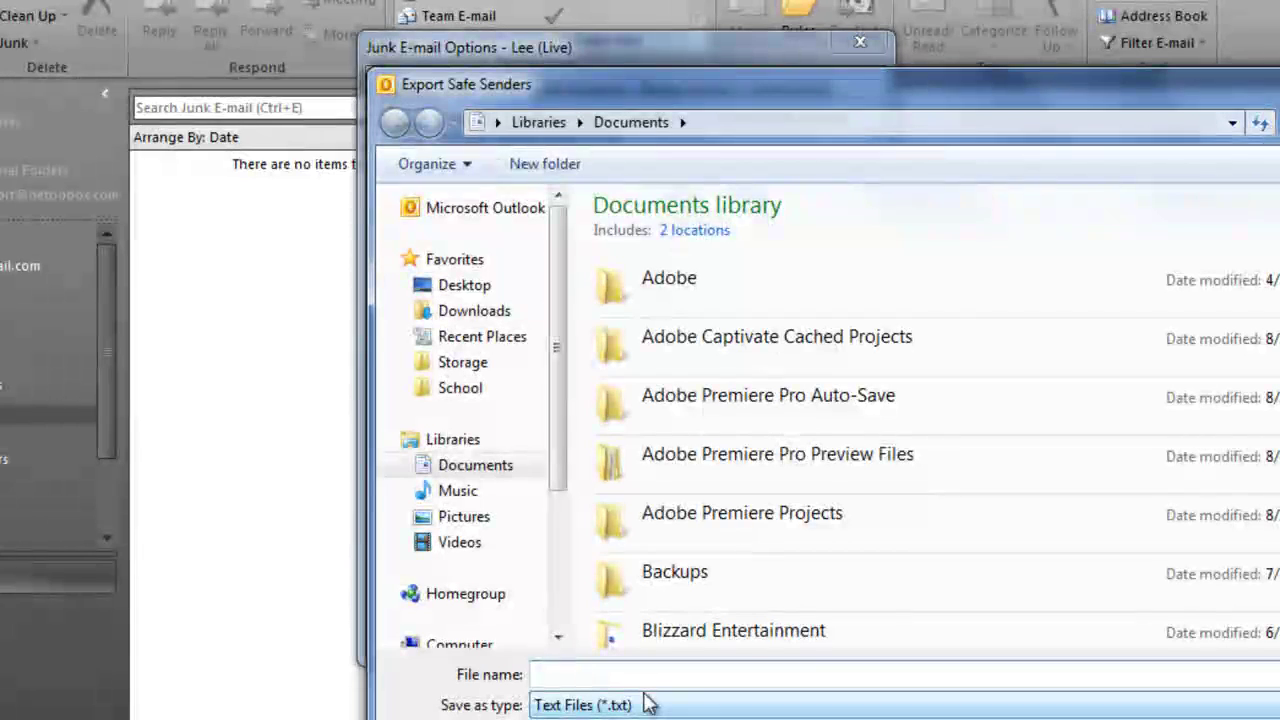
pyautogui.write('sa')
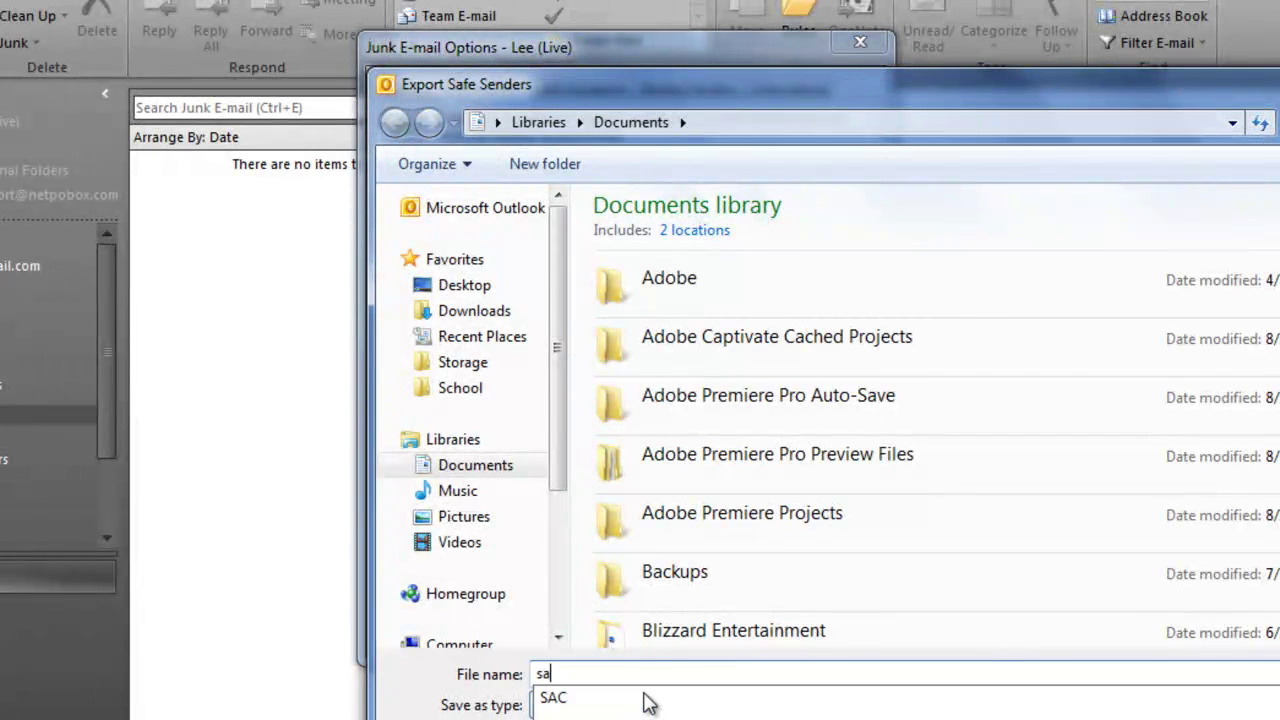
pyautogui.write('fesende')
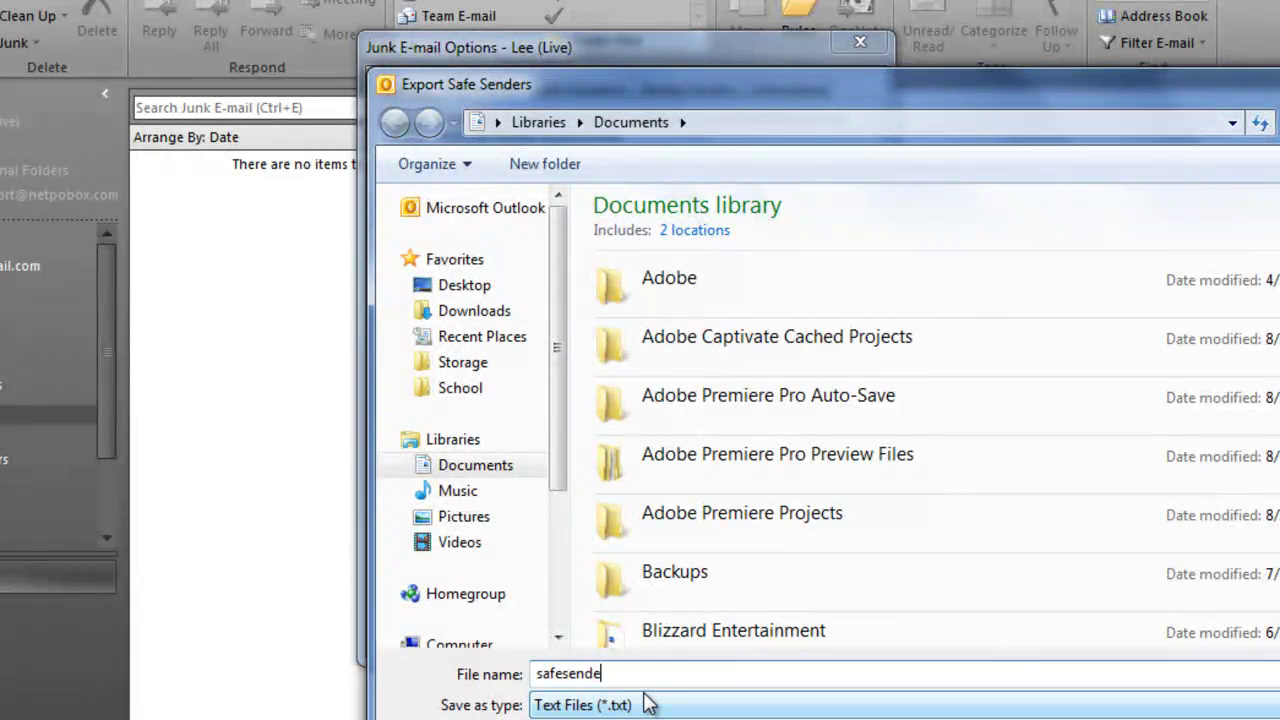
pyautogui.write('rs.txt')
pyautogui.press('Return')
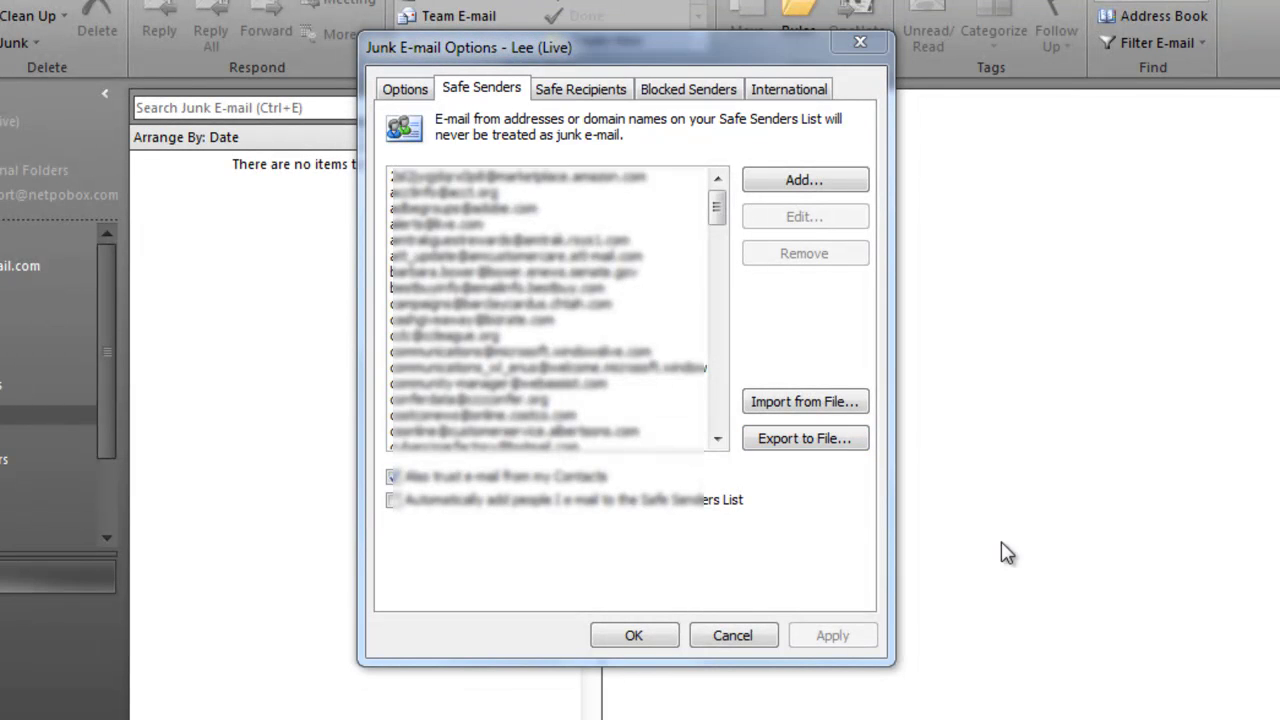
pyautogui.click(636, 638)
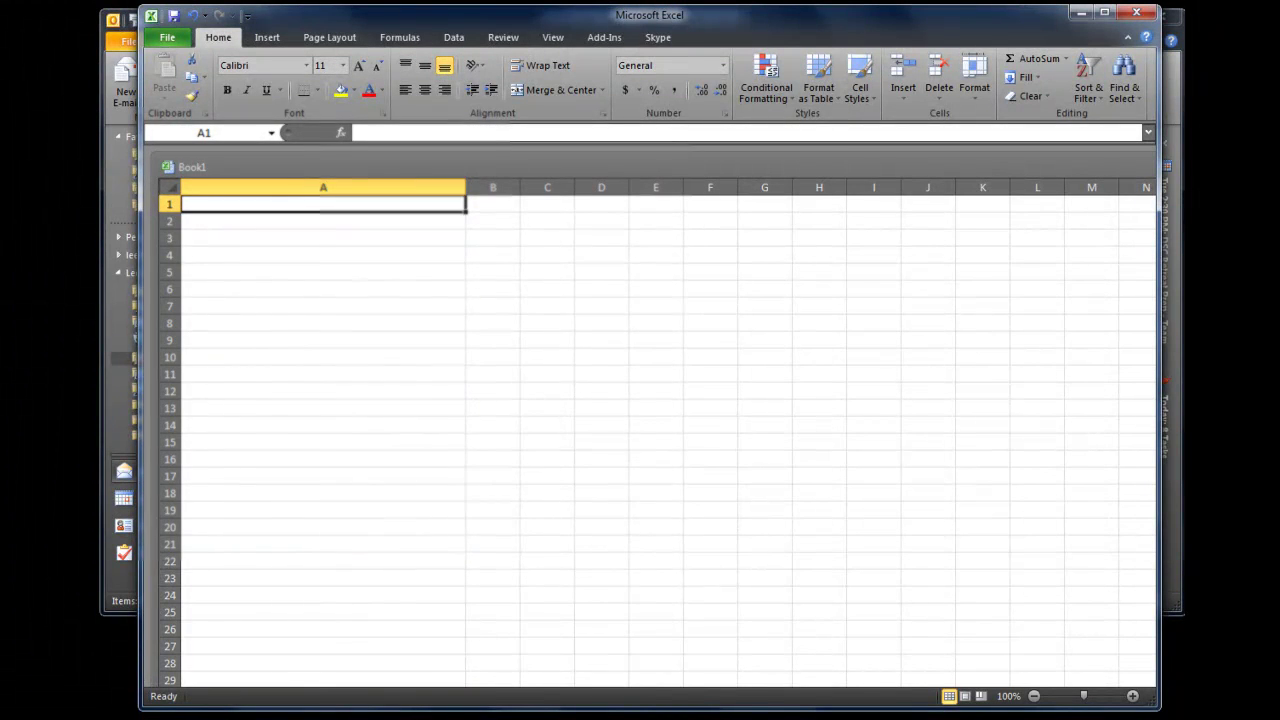
# Copy all addresses from safesenders.txt into Excel cells A1–A113, then select A114
pyautogui.moveTo(470, 95); pyautogui.dragTo(617, 120)
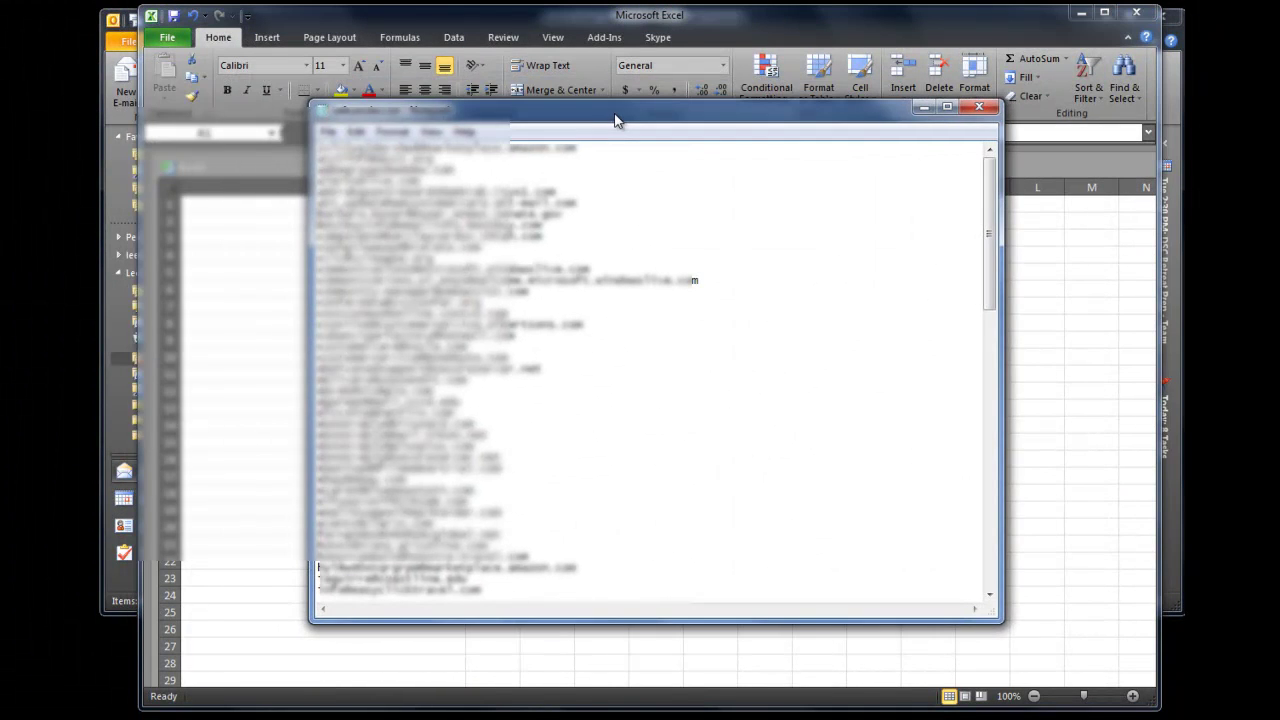
pyautogui.hotkey('ctrl', 'a')
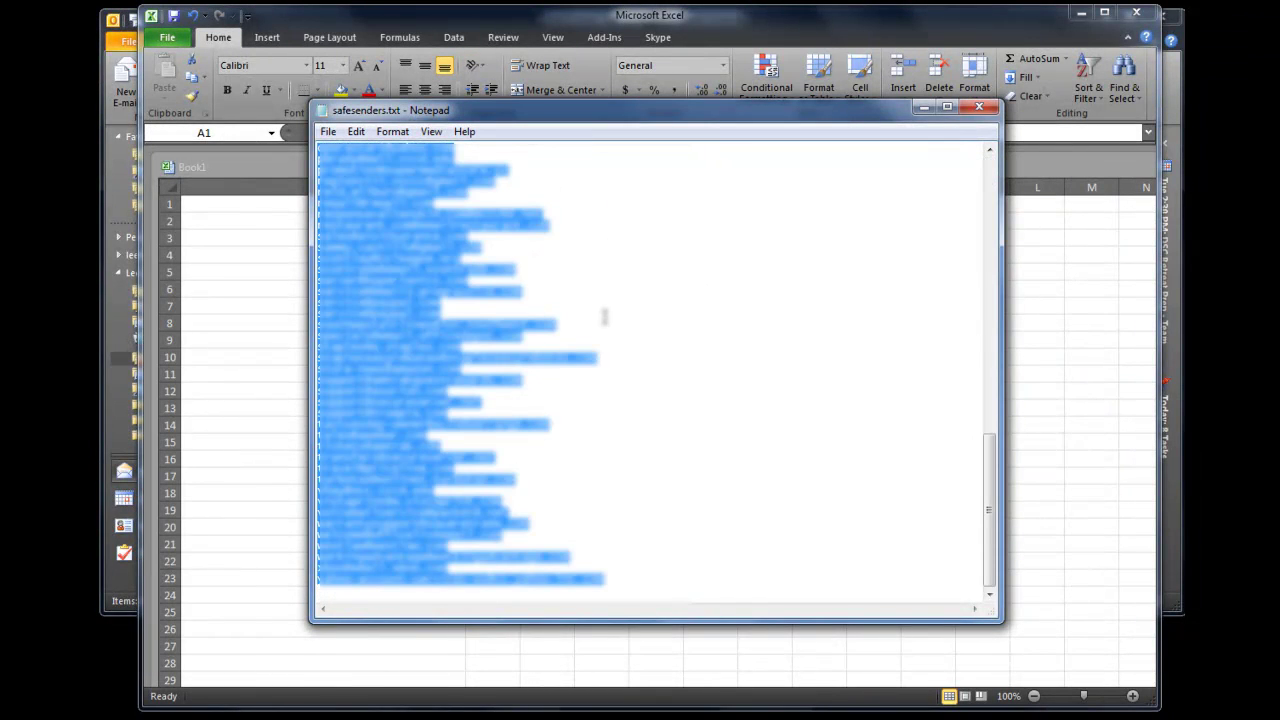
pyautogui.click(977, 110)
pyautogui.click(250, 205)
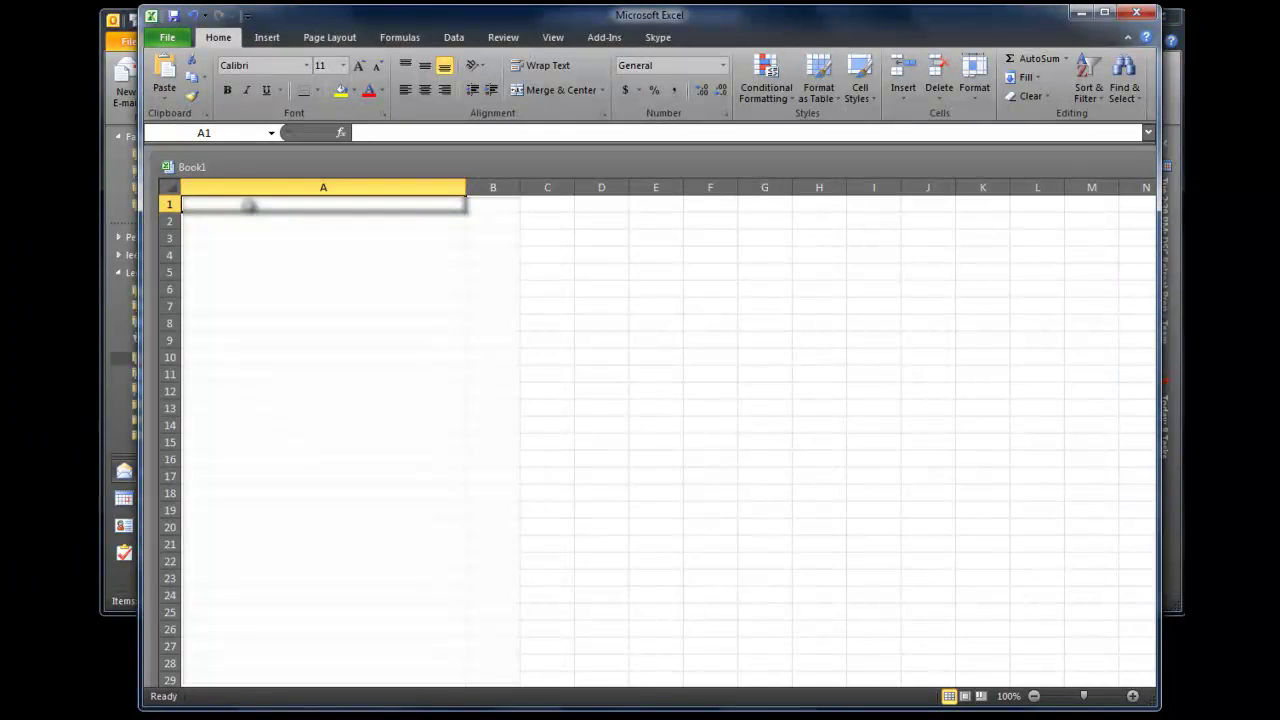
pyautogui.hotkey('ctrl', 'v')
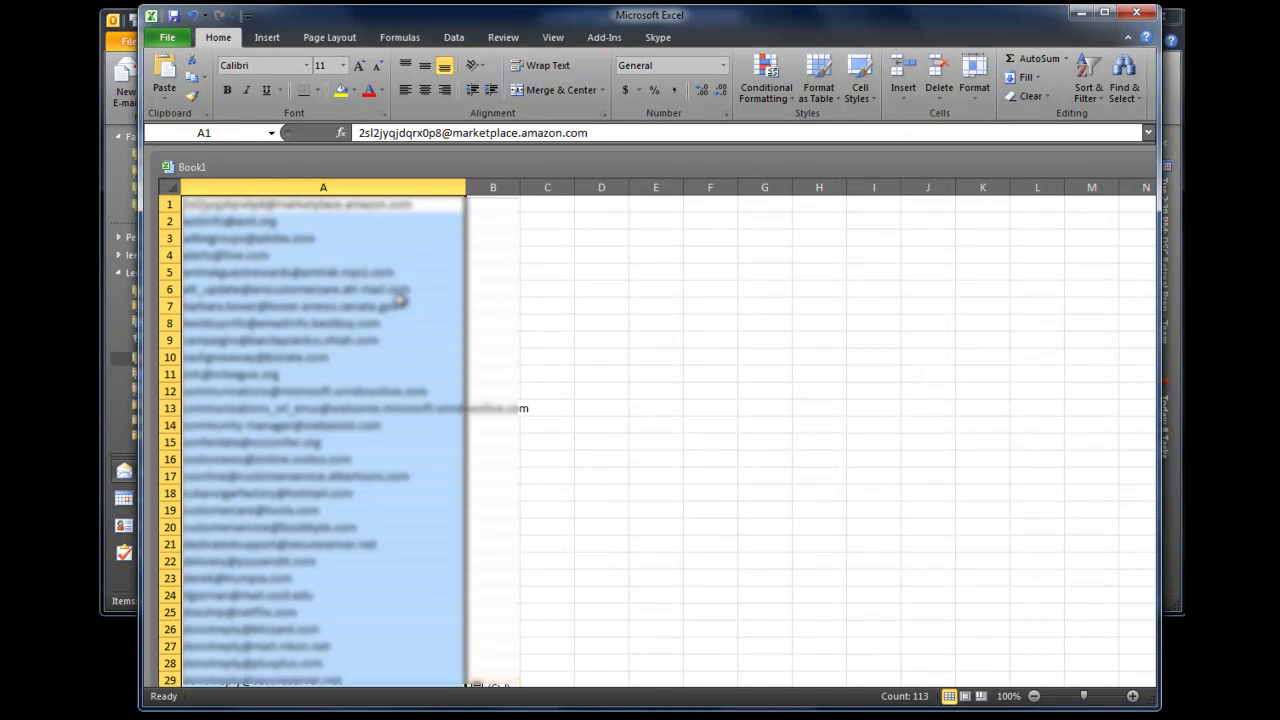
pyautogui.scroll(-19, 401, 308)
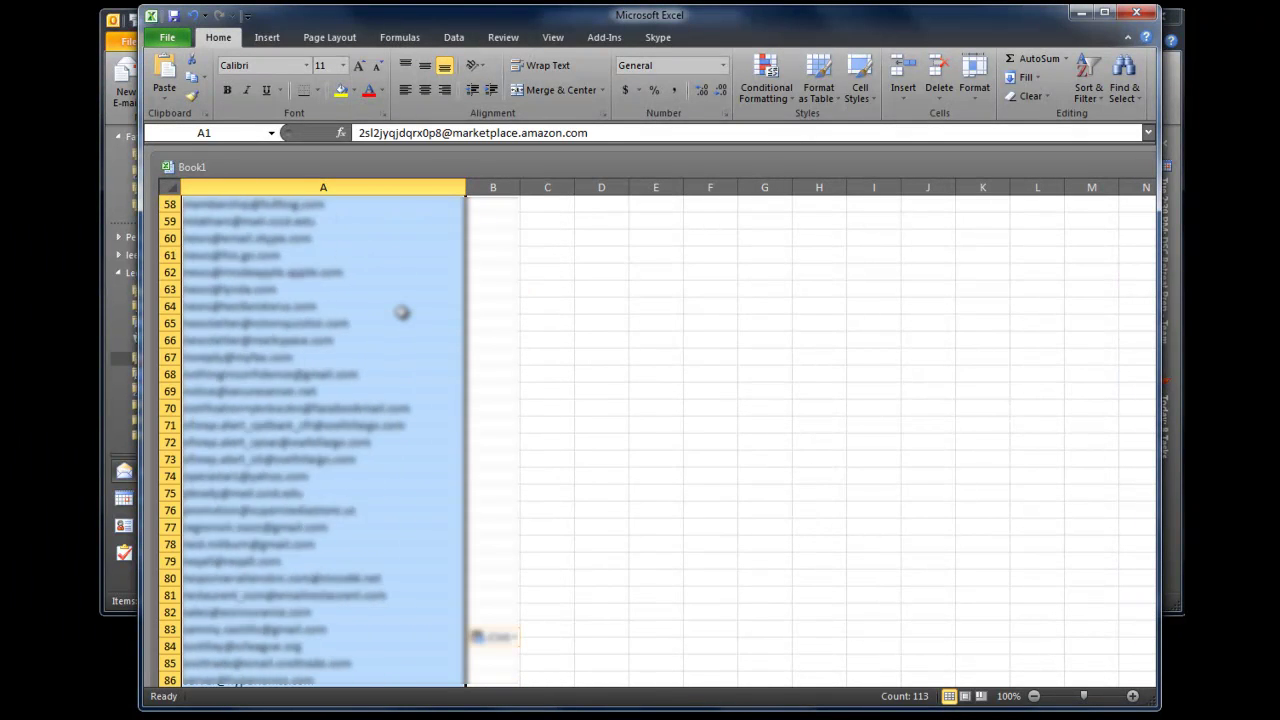
pyautogui.scroll(-17, 401, 313)
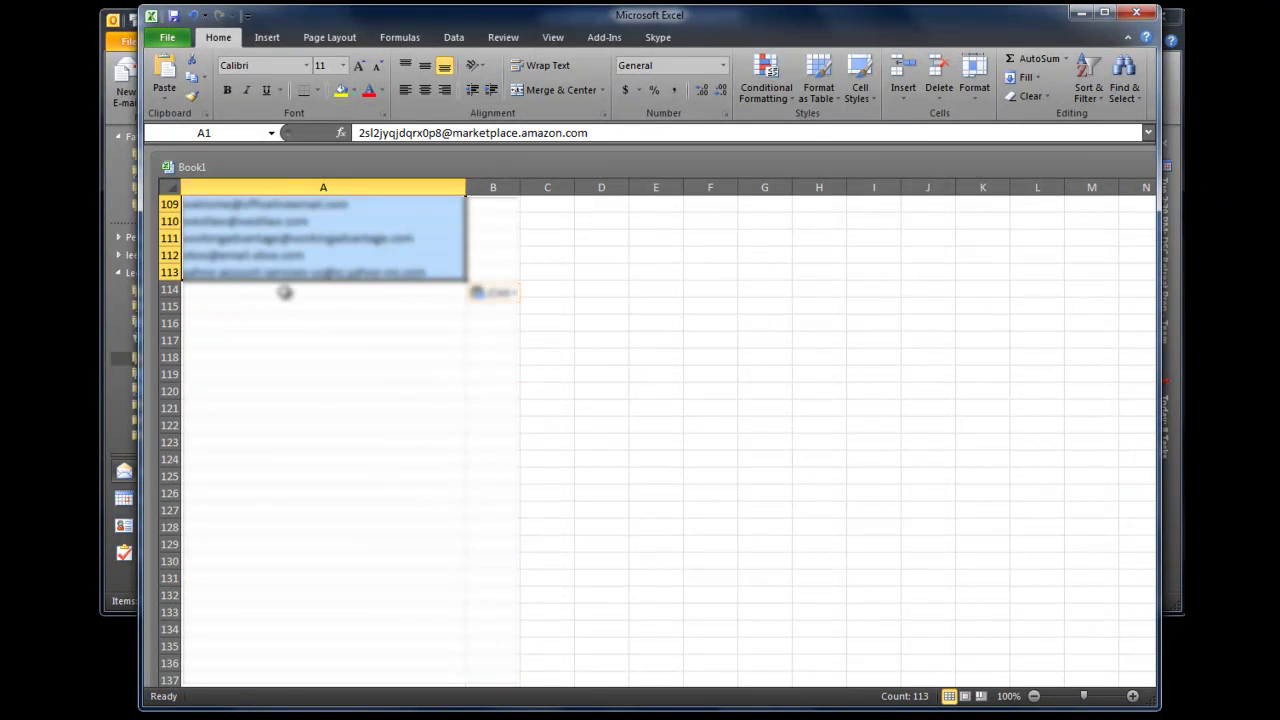
pyautogui.click(282, 292)
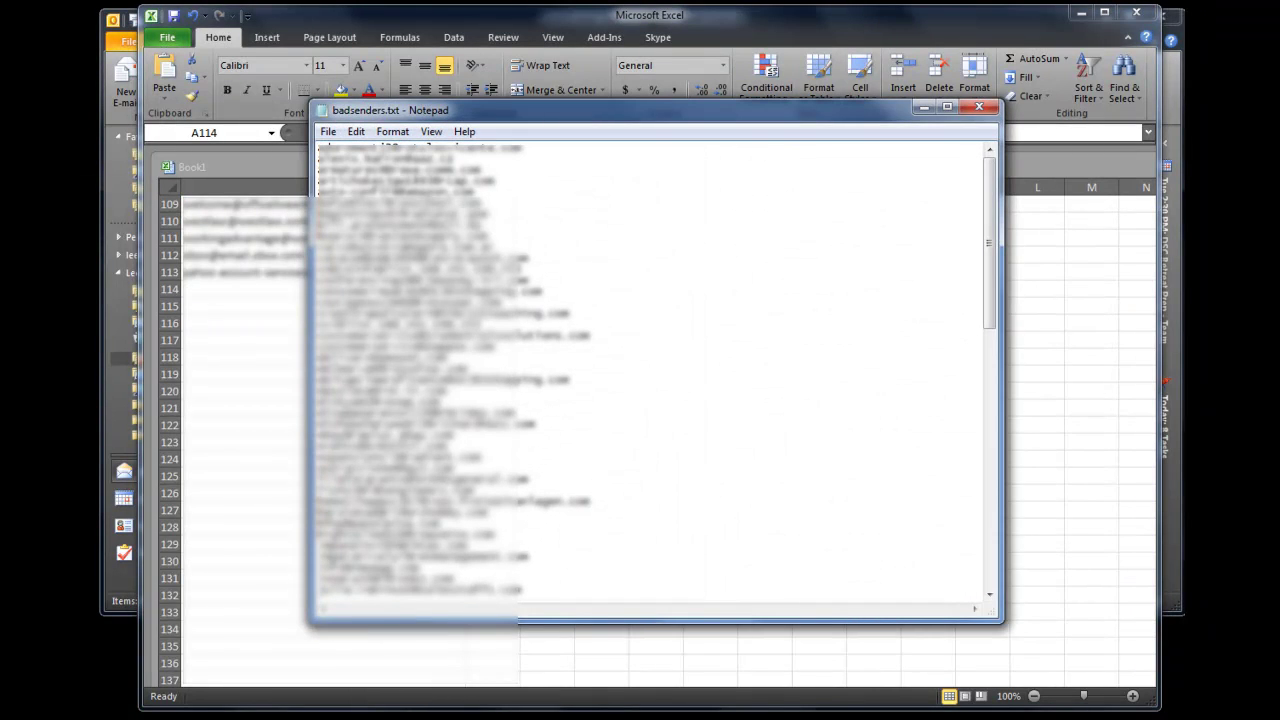
# Paste all badsenders.txt addresses from A114 downward, then return to cell A1
pyautogui.hotkey('ctrl', 'a')
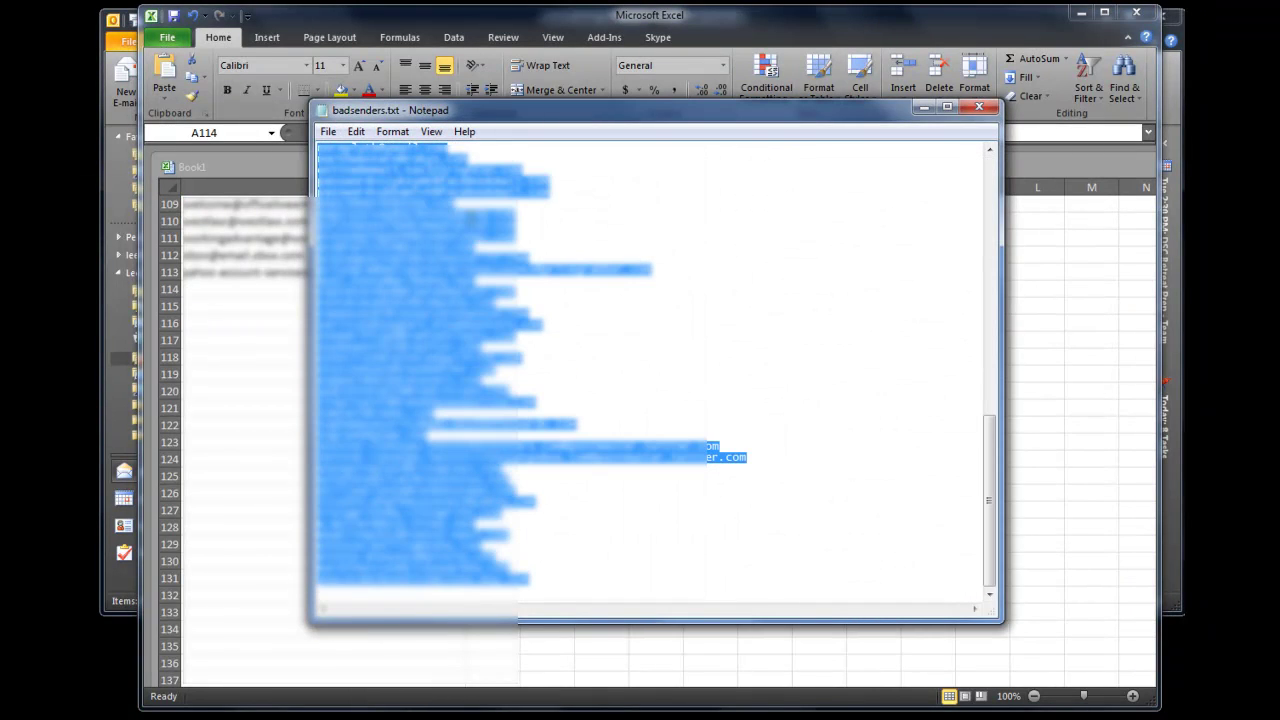
pyautogui.click(979, 106)
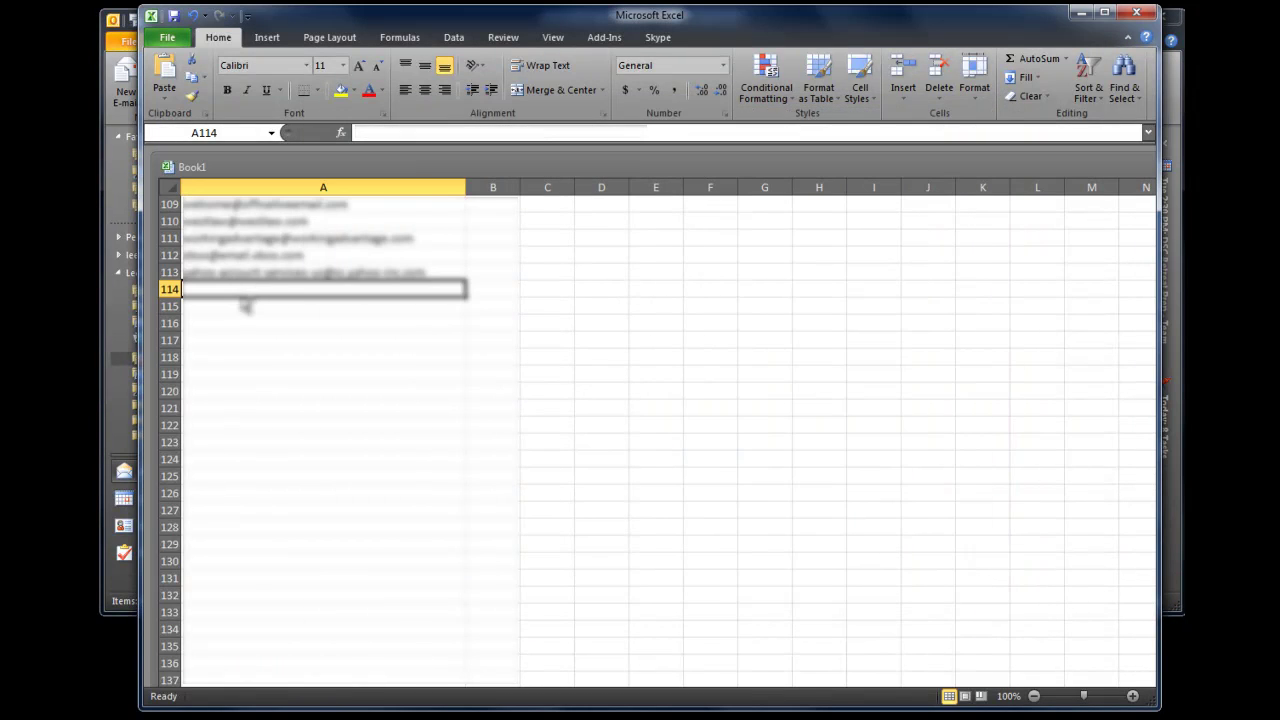
pyautogui.hotkey('ctrl', 'v')
pyautogui.scroll(-7, 280, 360)
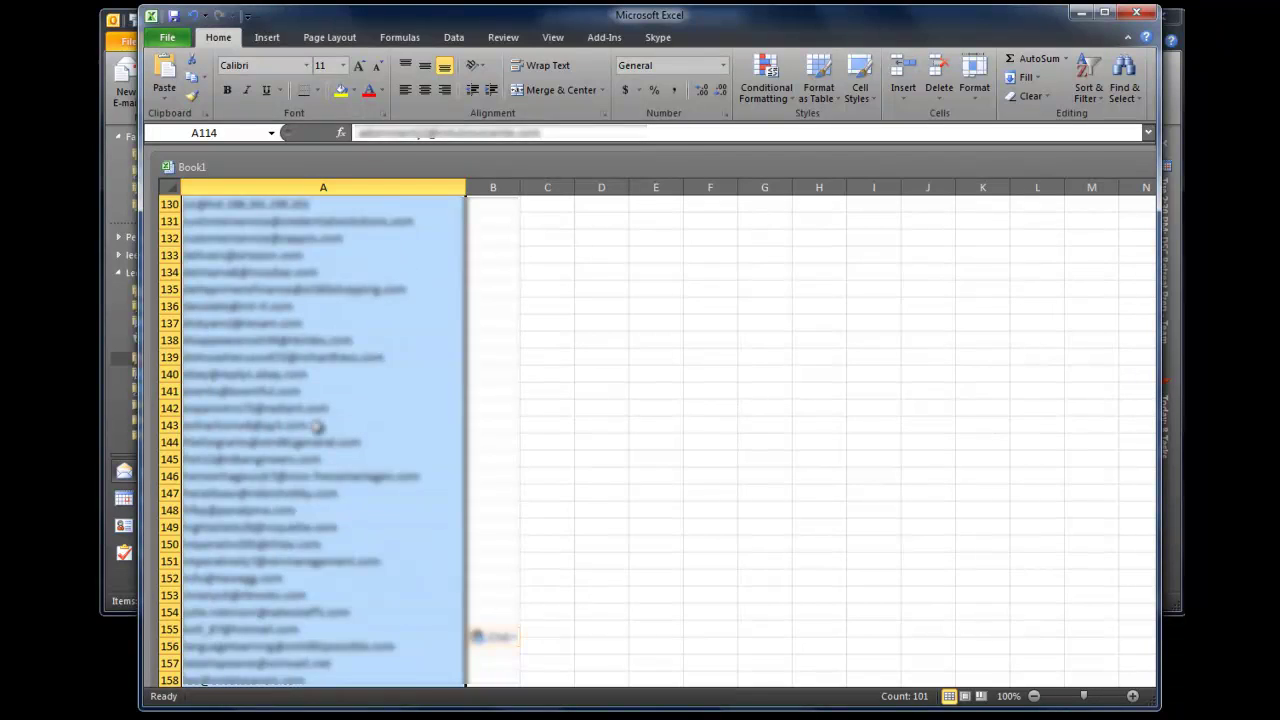
pyautogui.scroll(20, 316, 427)
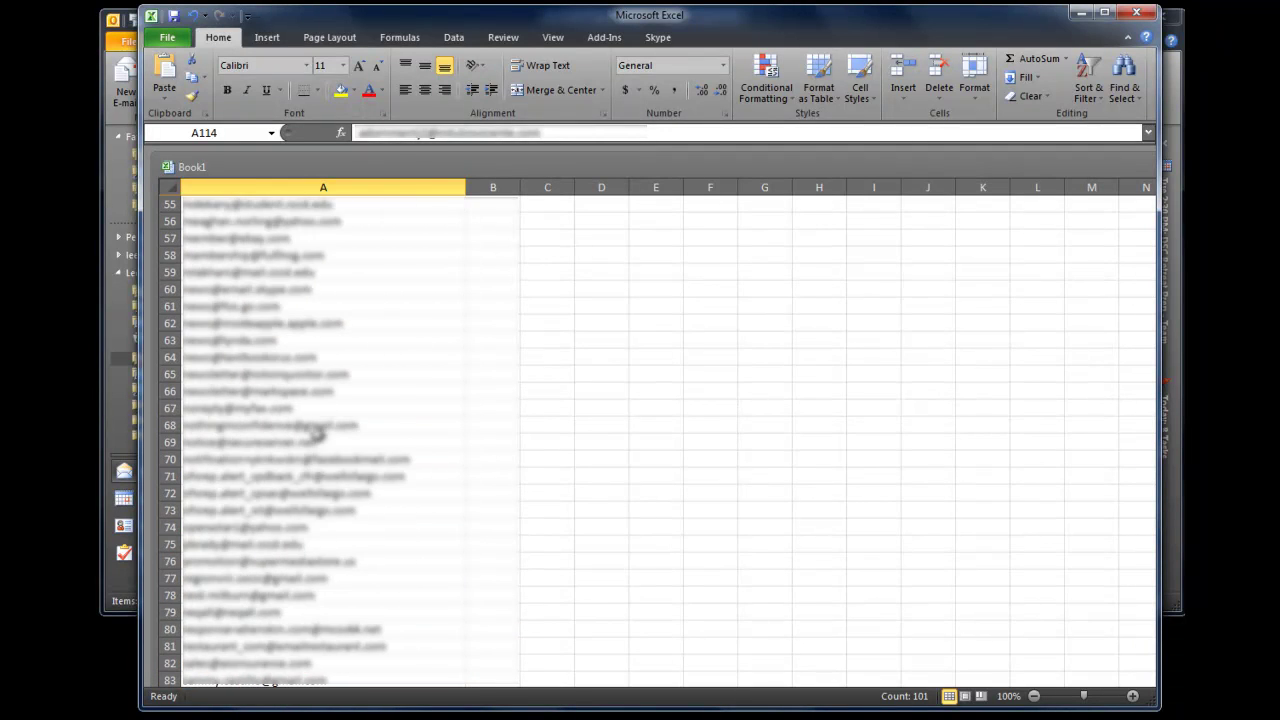
pyautogui.scroll(16, 316, 427)
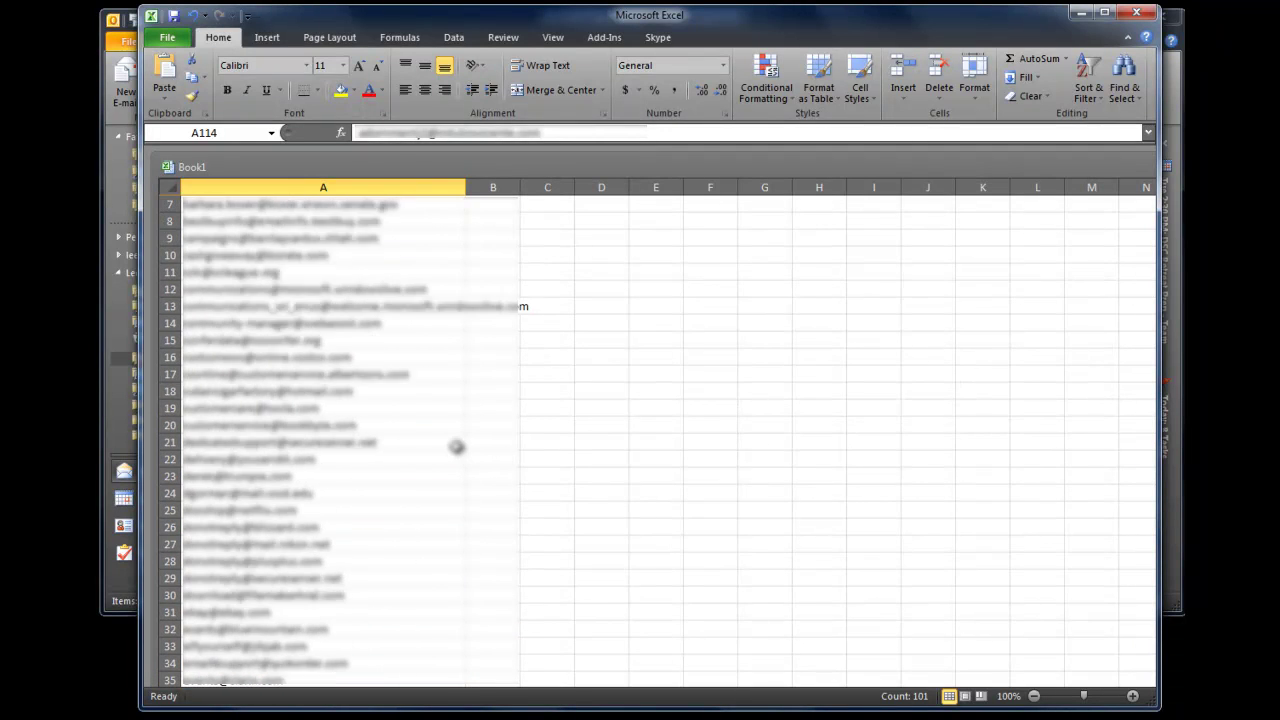
pyautogui.scroll(2, 320, 410)
pyautogui.click(260, 206)
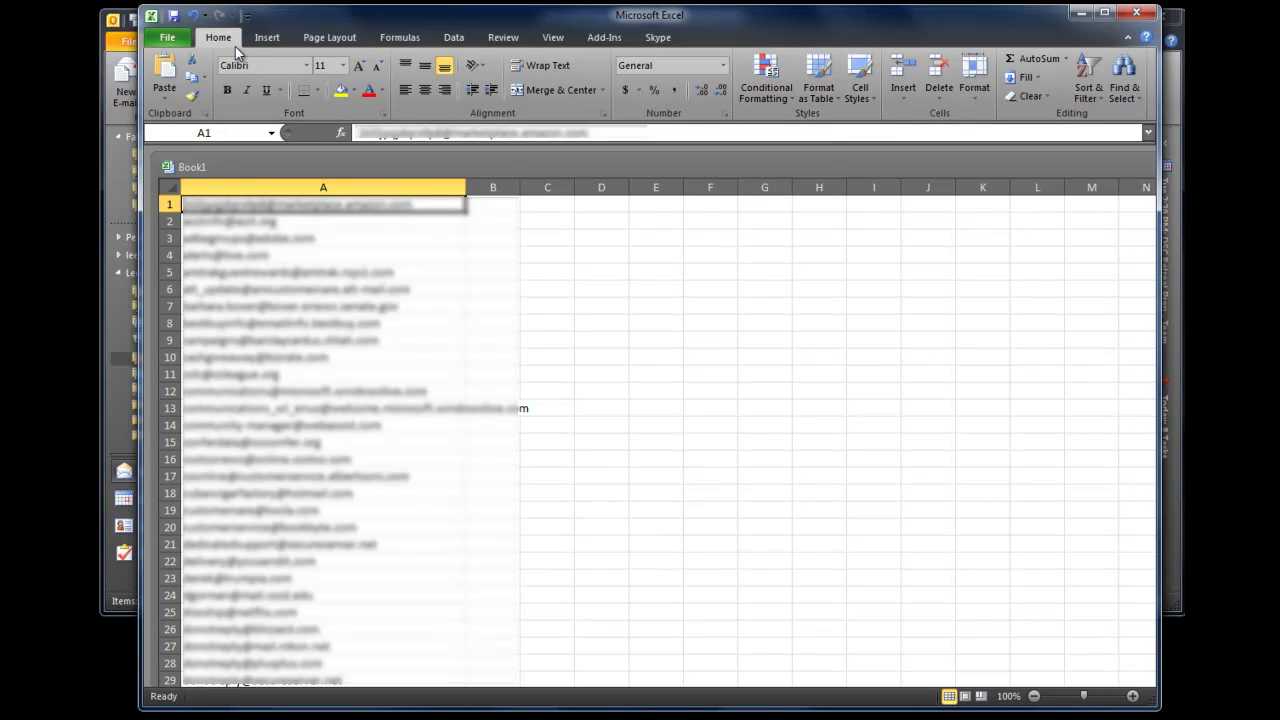
# Open the Duplicate Values highlight rule set to Light Red Fill with Dark Red Text
pyautogui.click(791, 100)
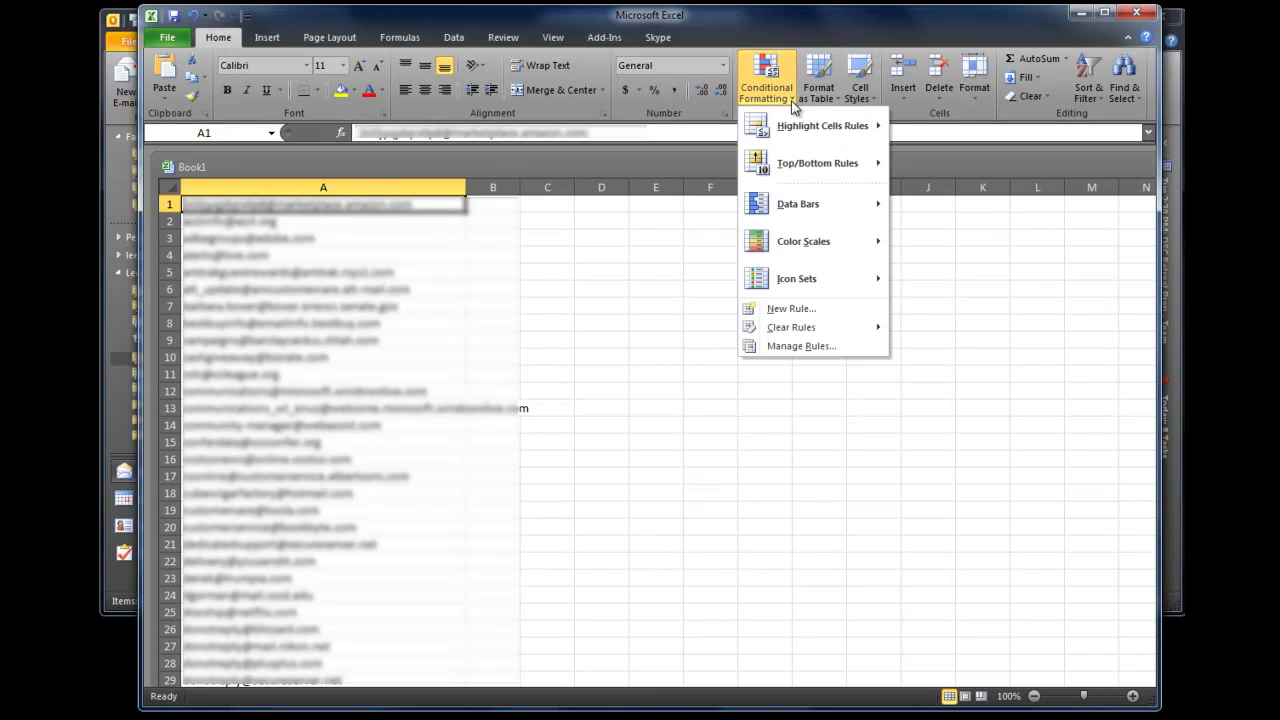
pyautogui.moveTo(864, 134)
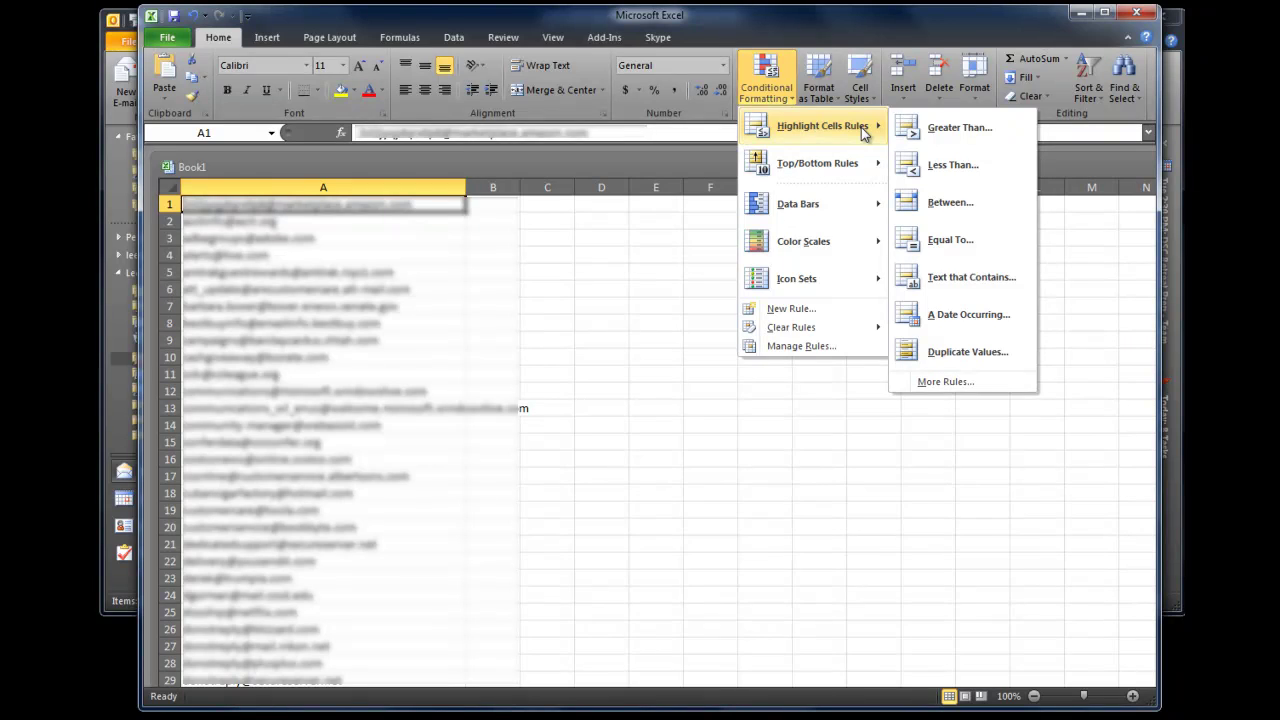
pyautogui.click(940, 357)
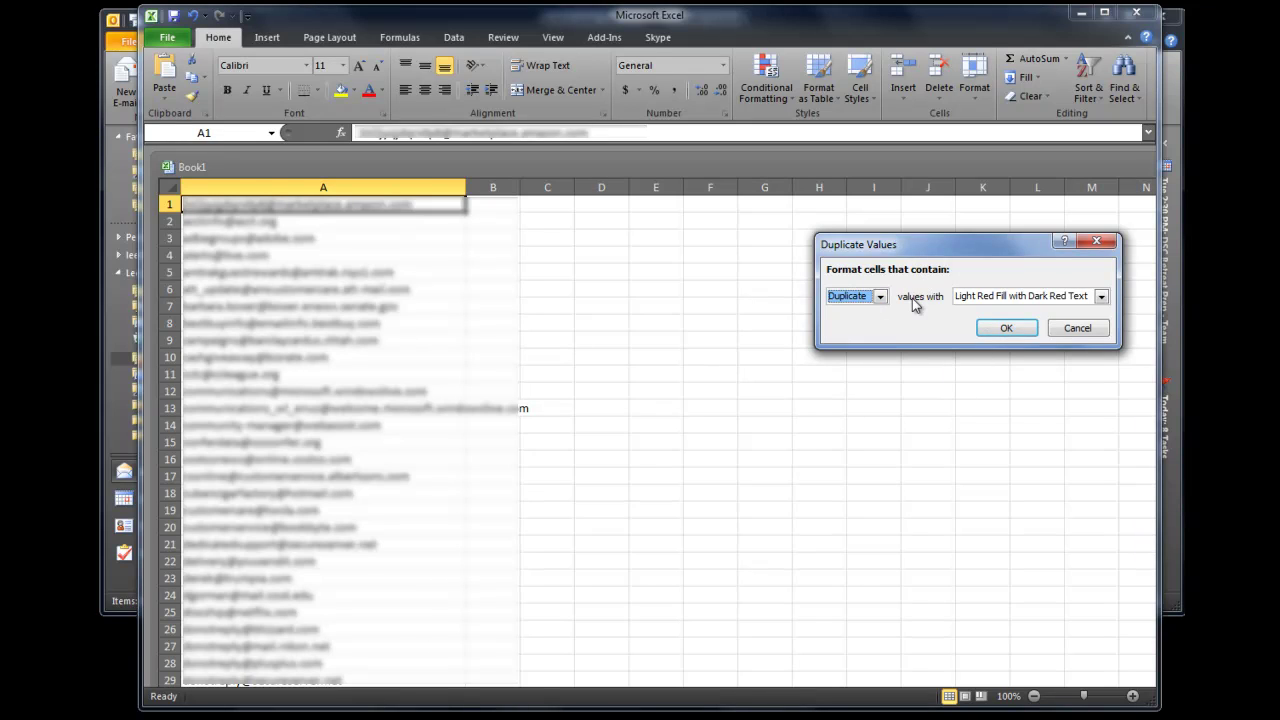
# Confirm the Duplicate Values rule and scroll down the highlighted address list
pyautogui.click(1006, 329)
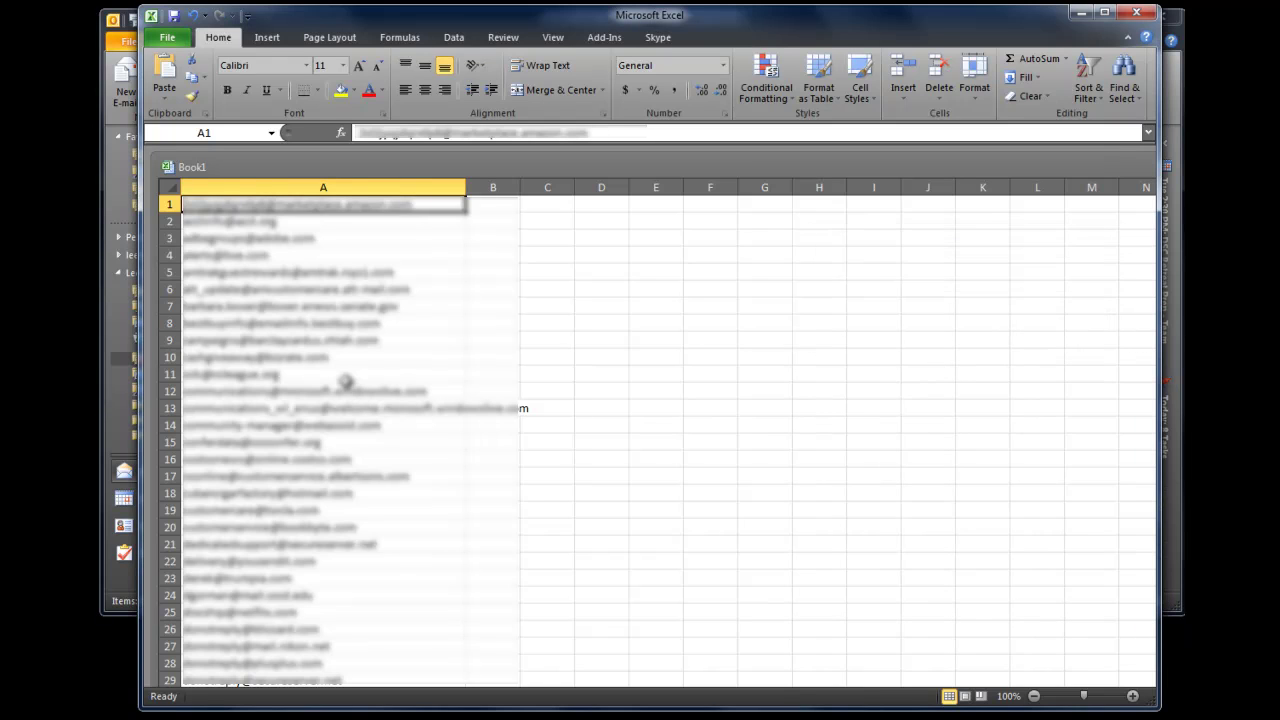
pyautogui.scroll(-5, 345, 381)
pyautogui.scroll(-14, 345, 381)
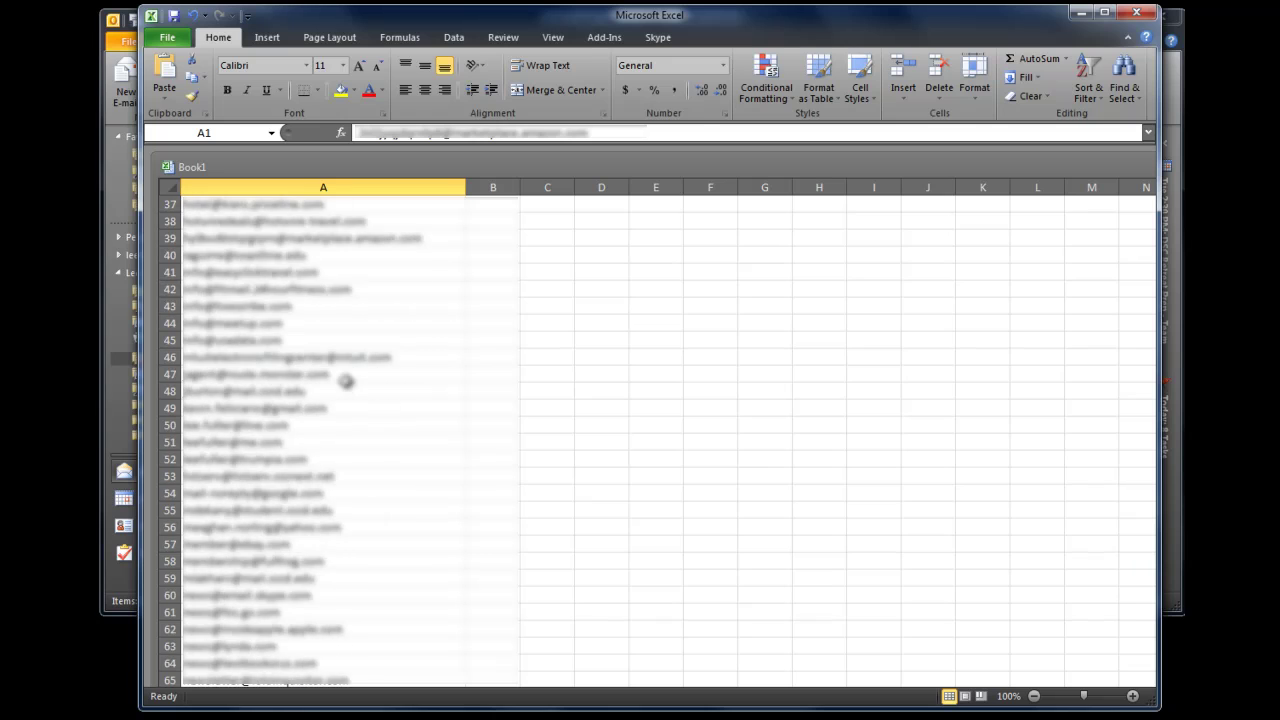
pyautogui.scroll(-9, 345, 379)
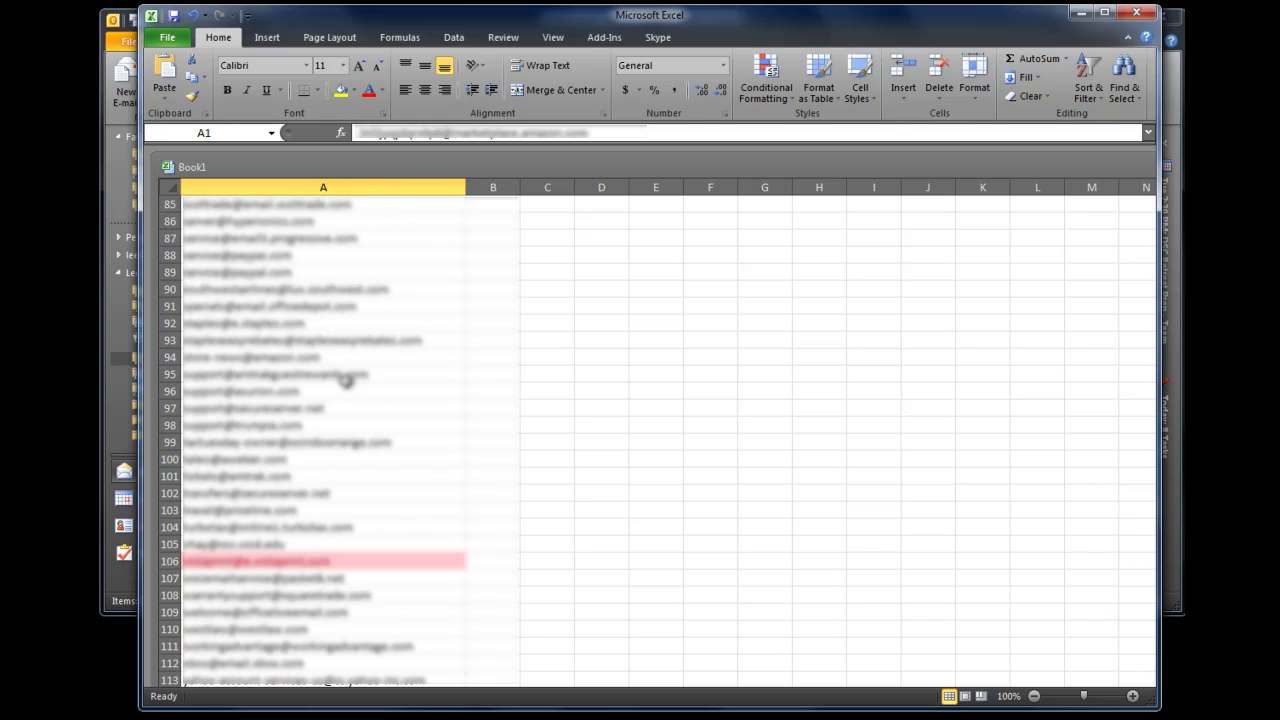
pyautogui.scroll(-4, 345, 379)
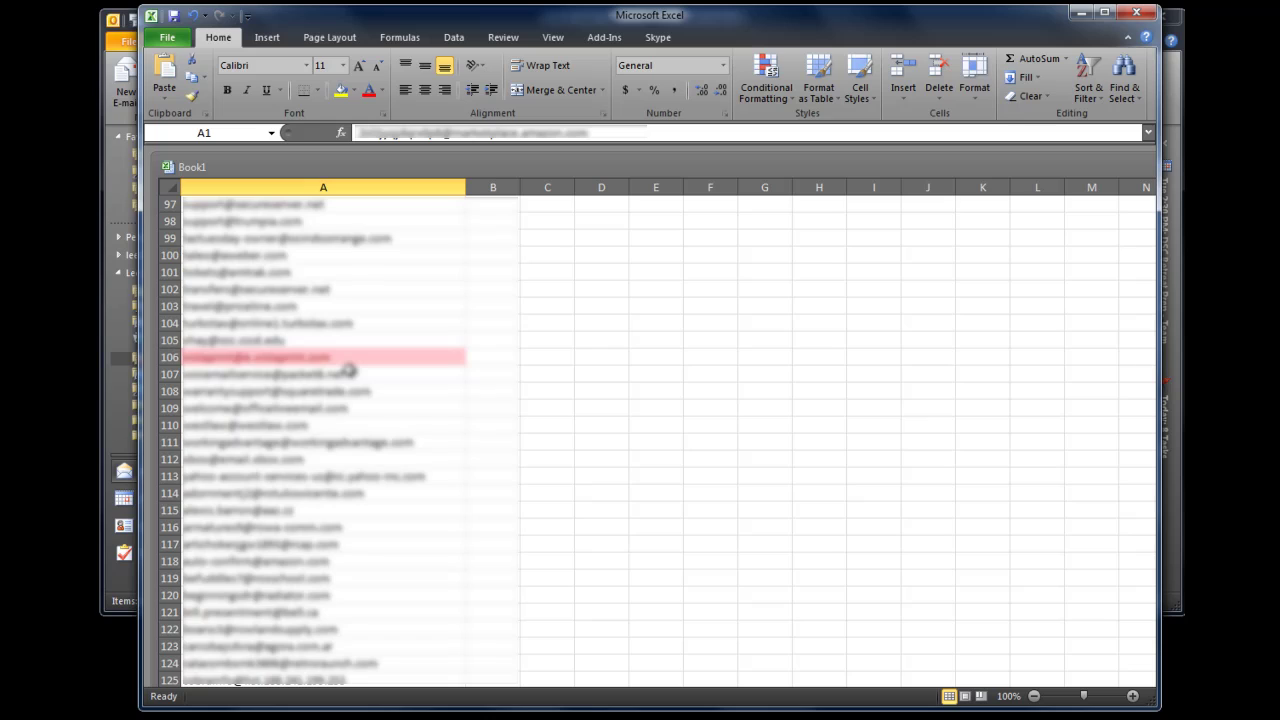
pyautogui.scroll(-1, 348, 371)
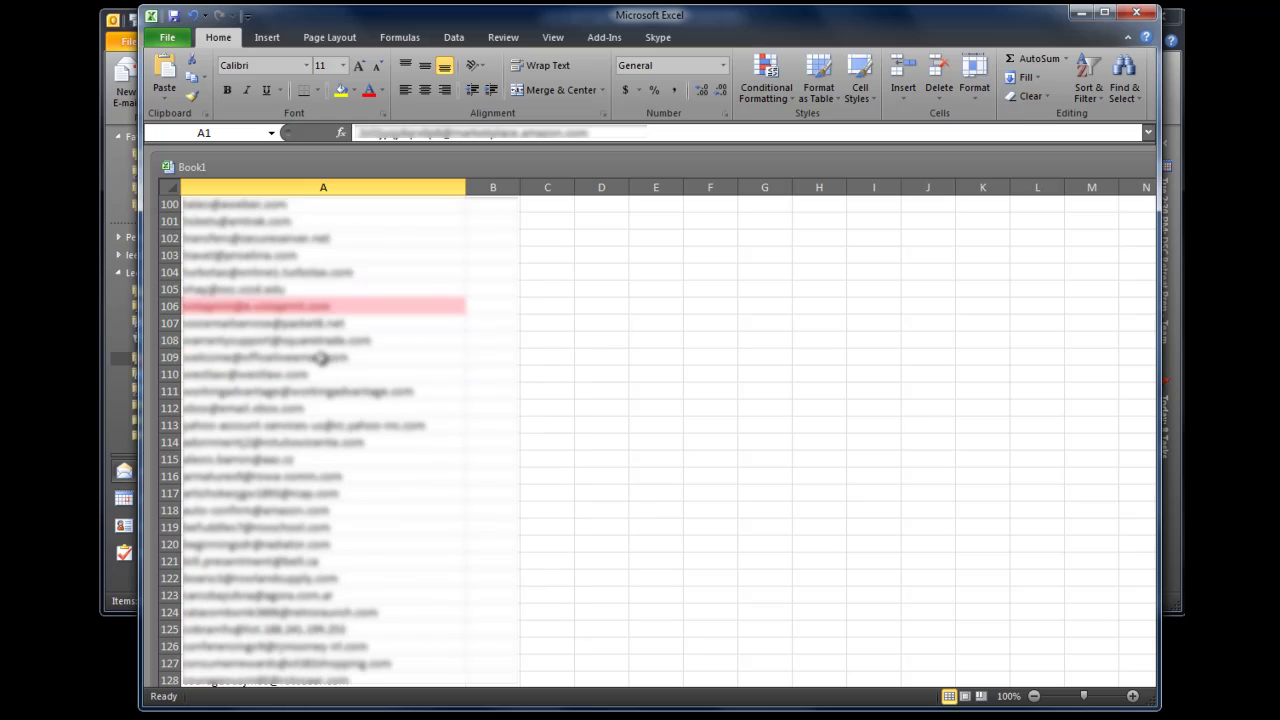
# Check cells A113 and A114, then select the red-highlighted duplicate in A208
pyautogui.click(239, 428)
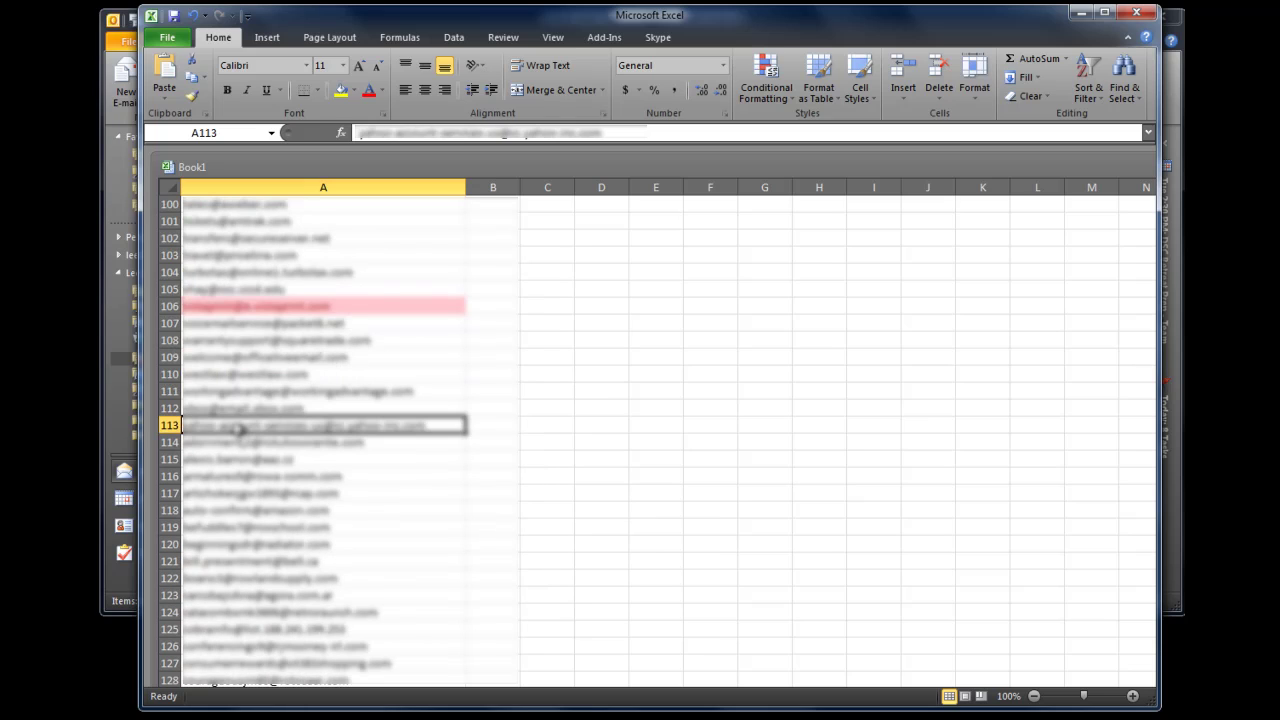
pyautogui.click(236, 443)
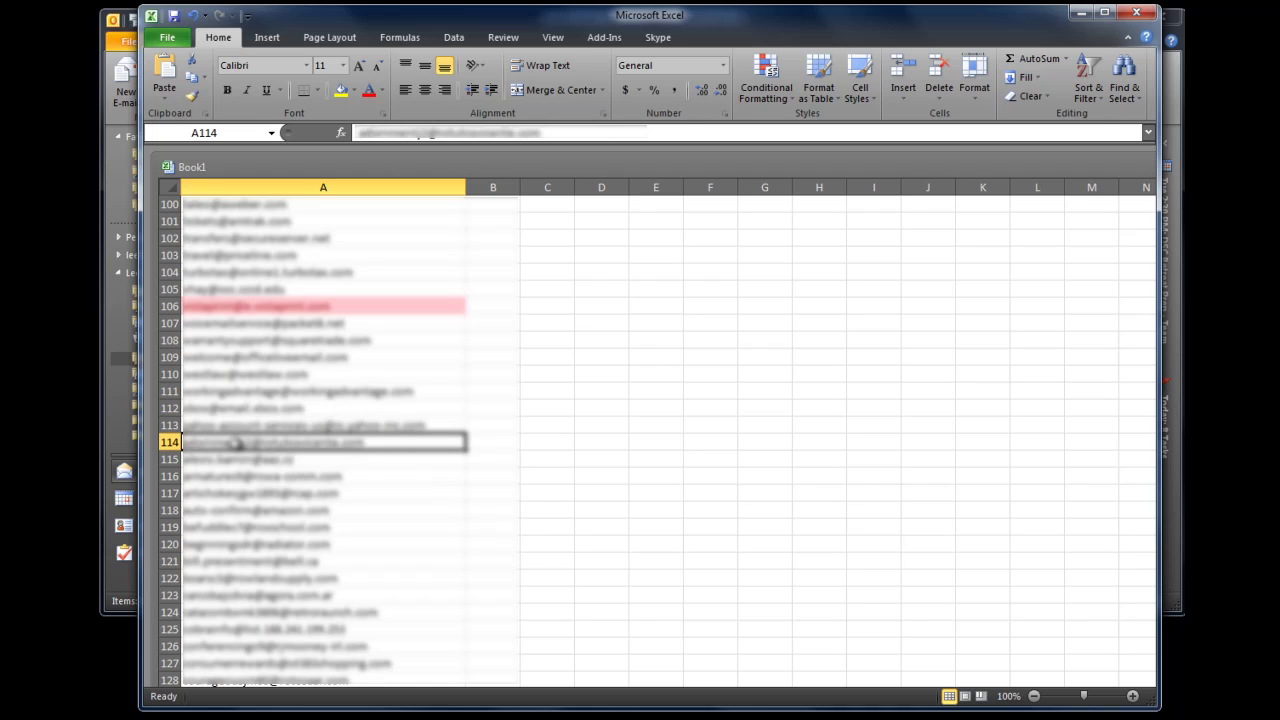
pyautogui.scroll(-20, 236, 443)
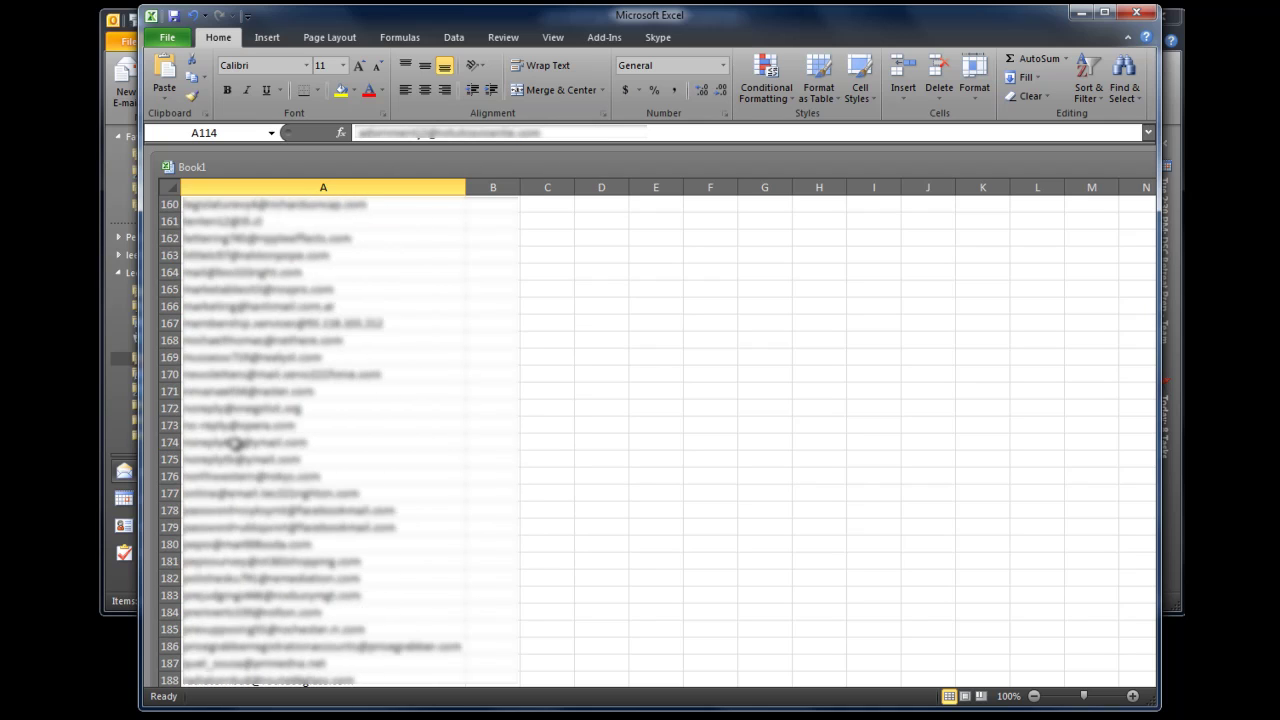
pyautogui.scroll(-11, 236, 443)
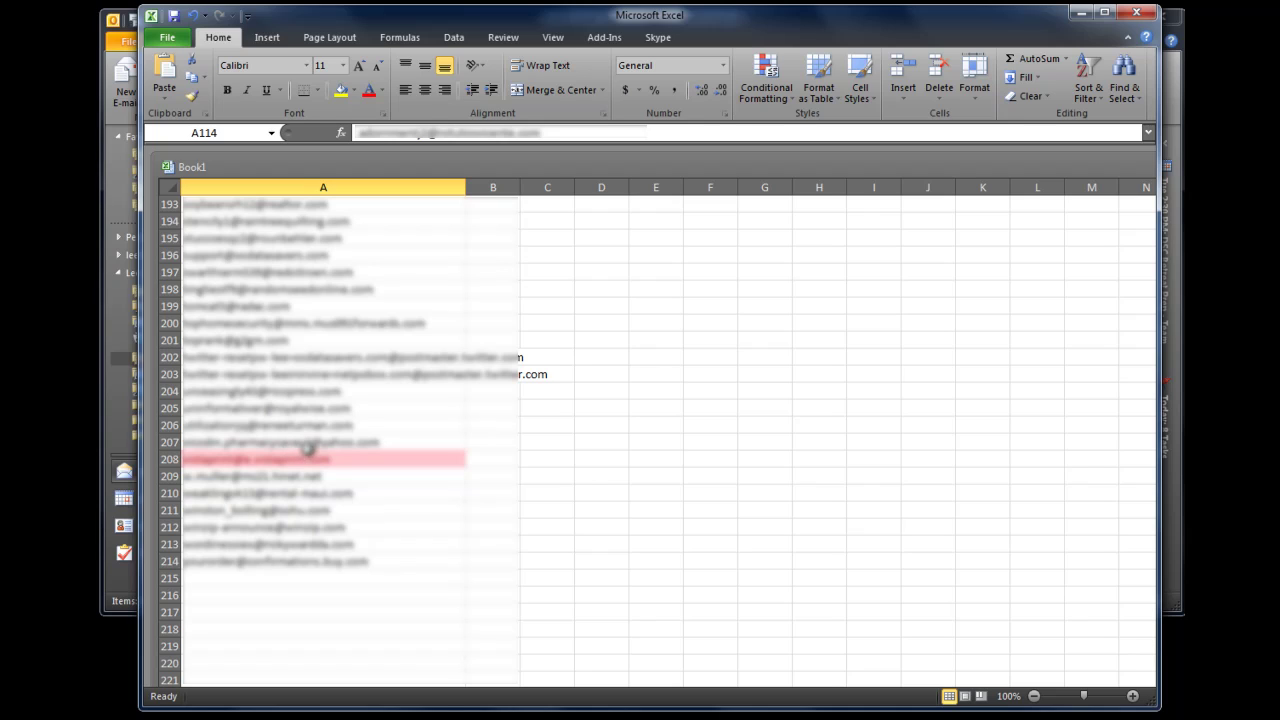
pyautogui.click(278, 462)
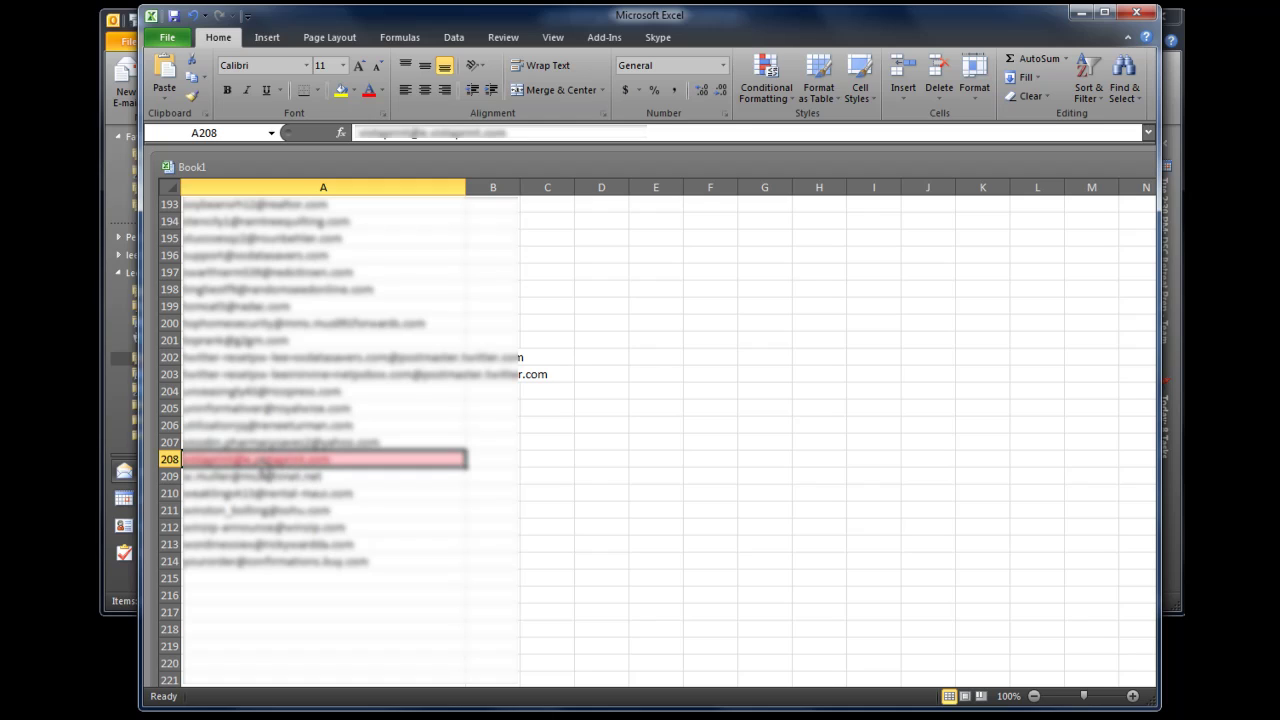
# In Junk E-mail Options, remove the duplicated address from Blocked Senders and apply the change
pyautogui.hotkey('alt', 'Tab')
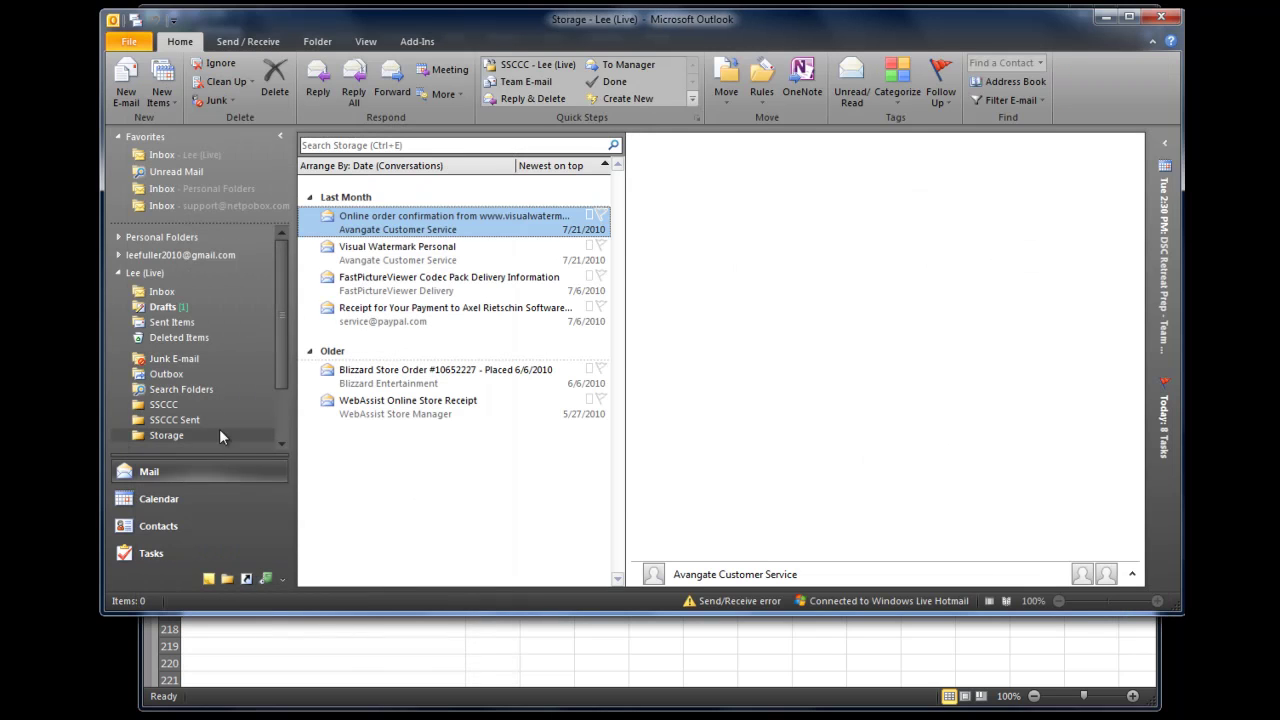
pyautogui.click(214, 100)
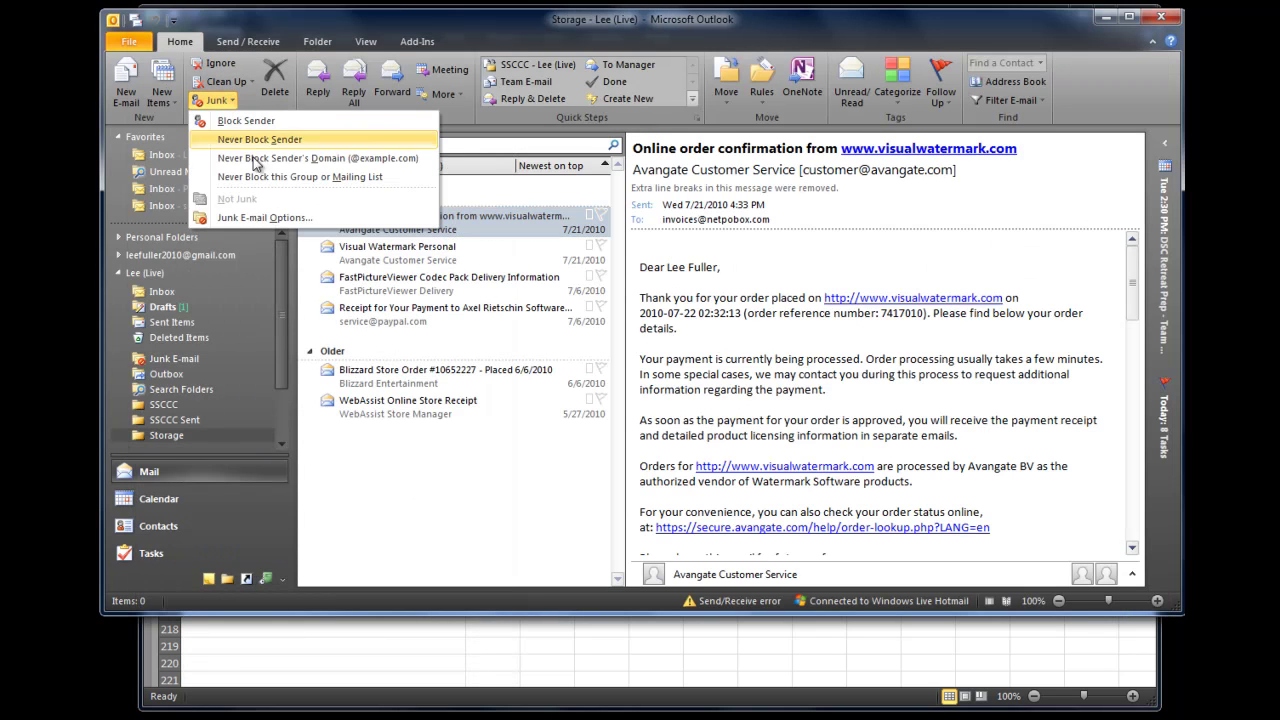
pyautogui.click(264, 217)
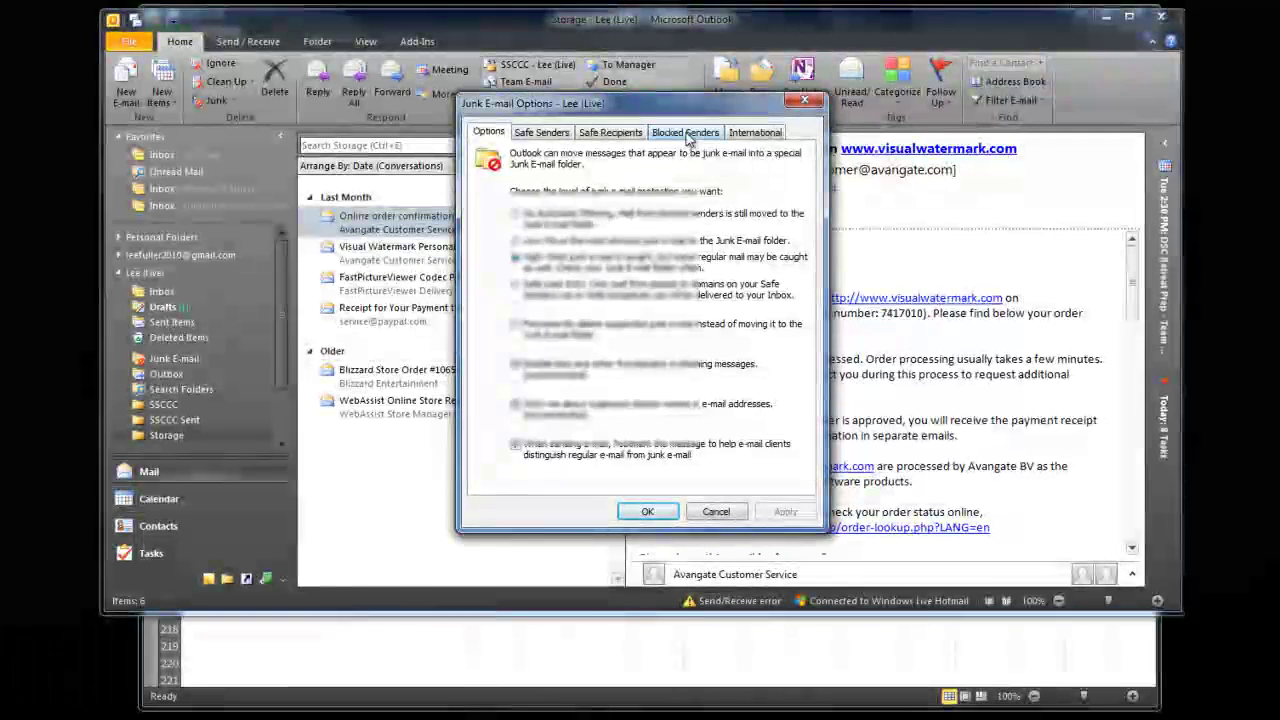
pyautogui.click(687, 138)
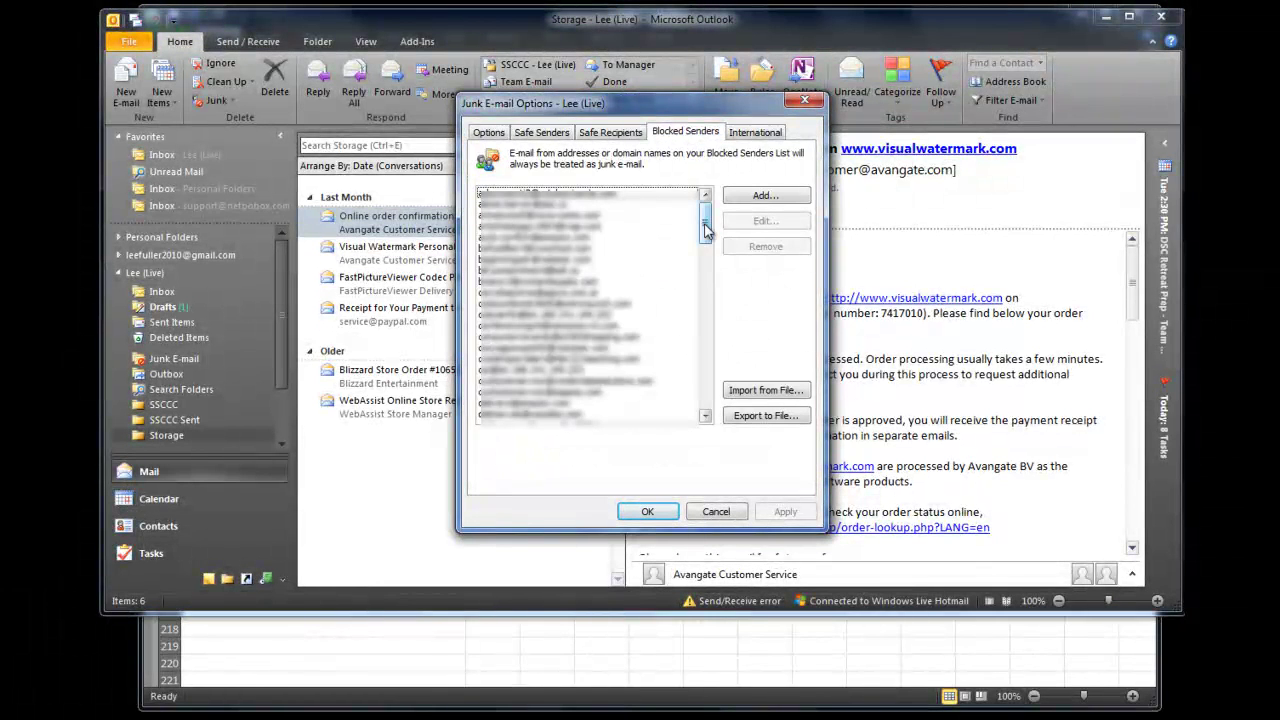
pyautogui.moveTo(705, 230); pyautogui.dragTo(706, 395)
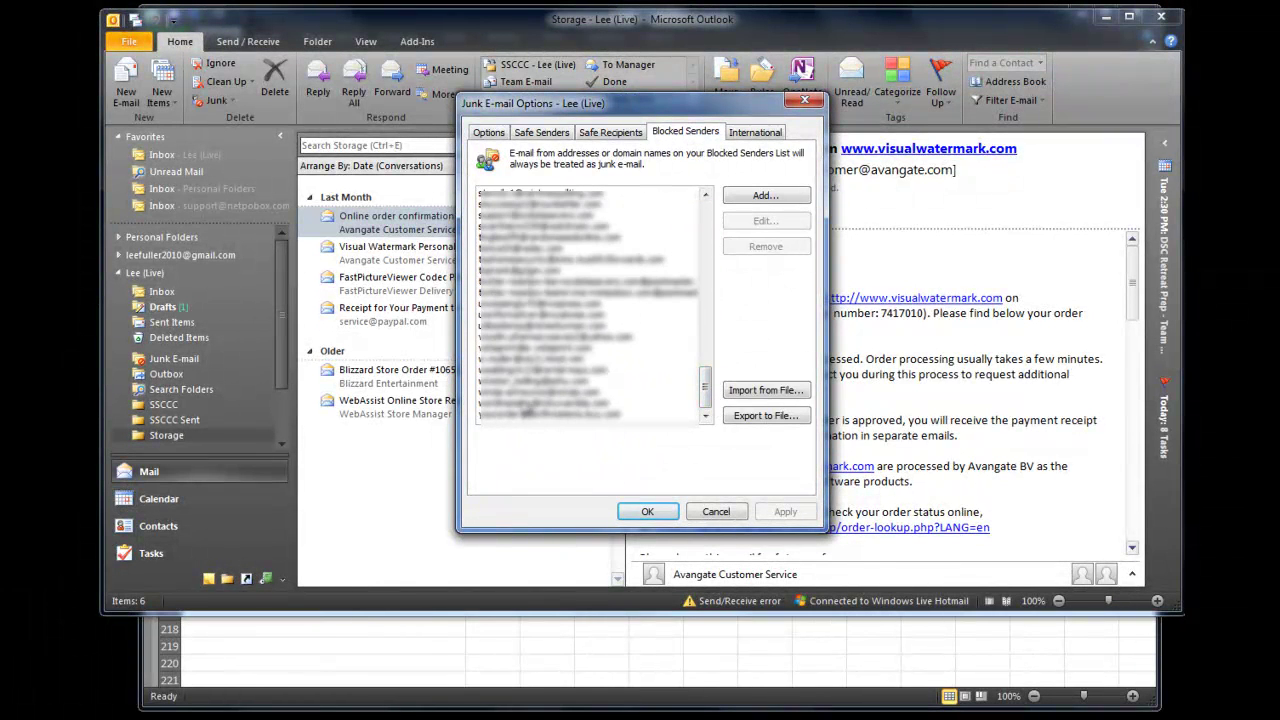
pyautogui.click(530, 347)
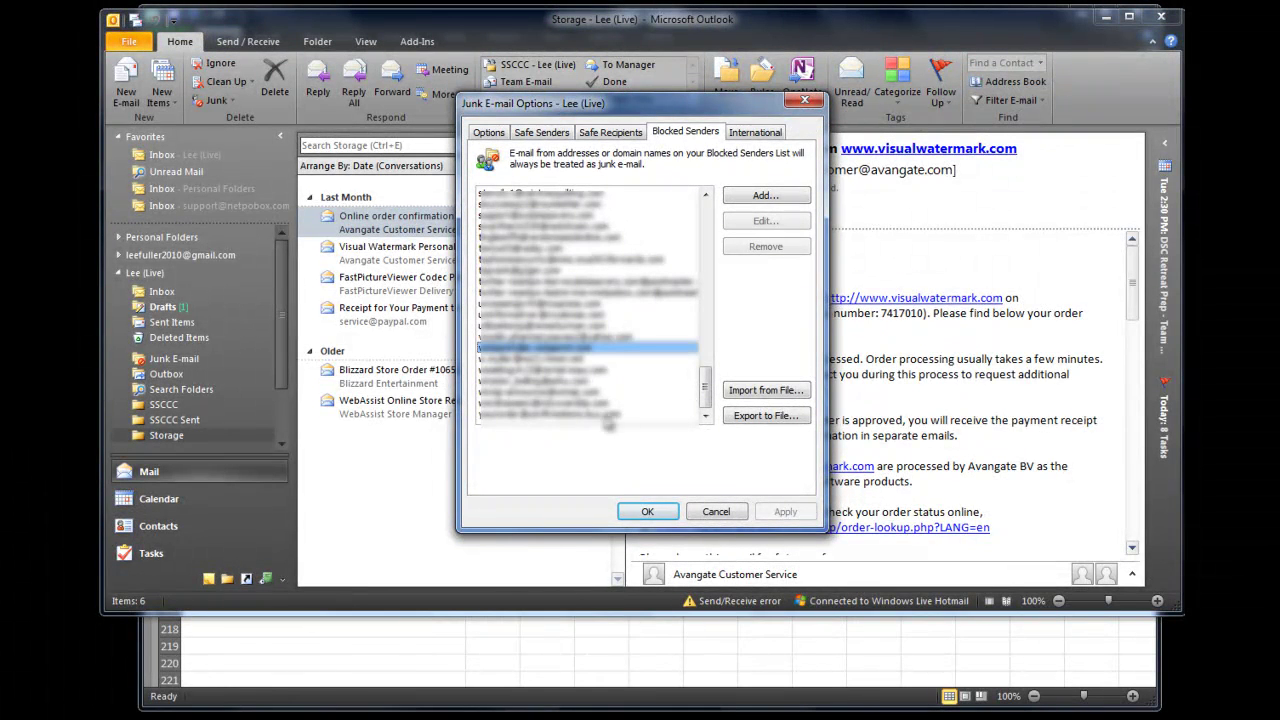
pyautogui.click(765, 248)
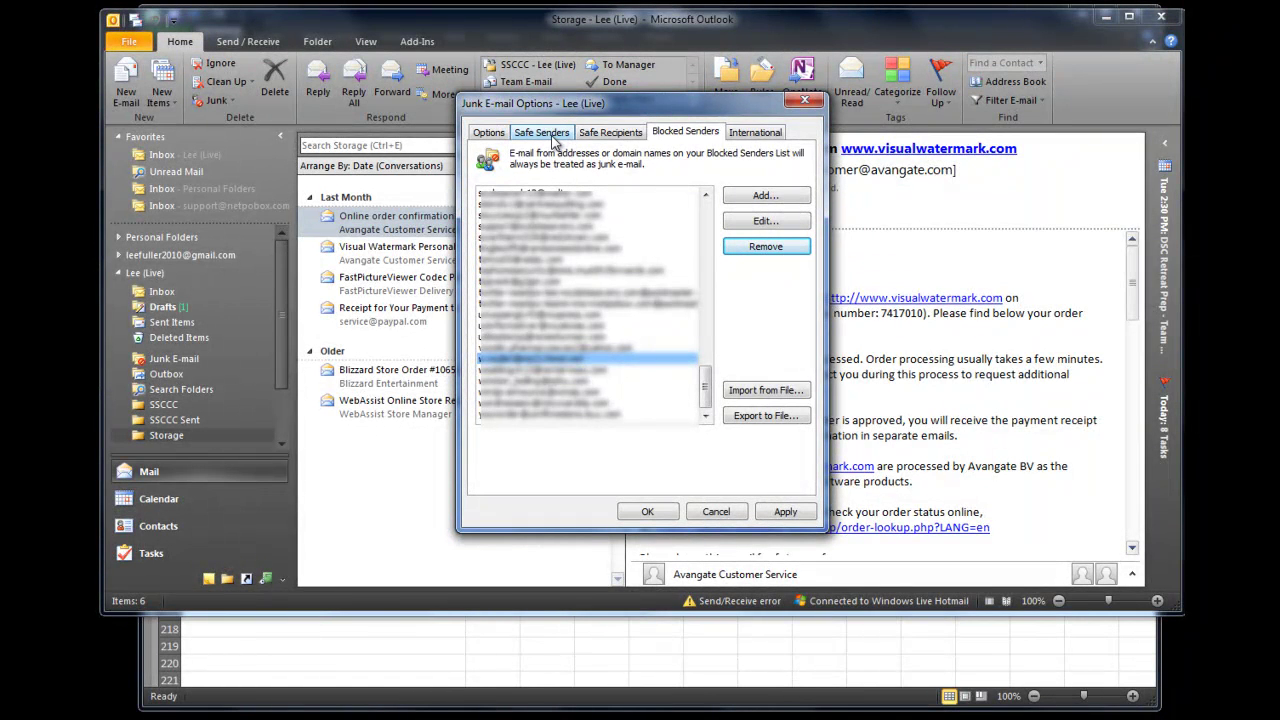
pyautogui.click(787, 512)
pyautogui.click(632, 512)
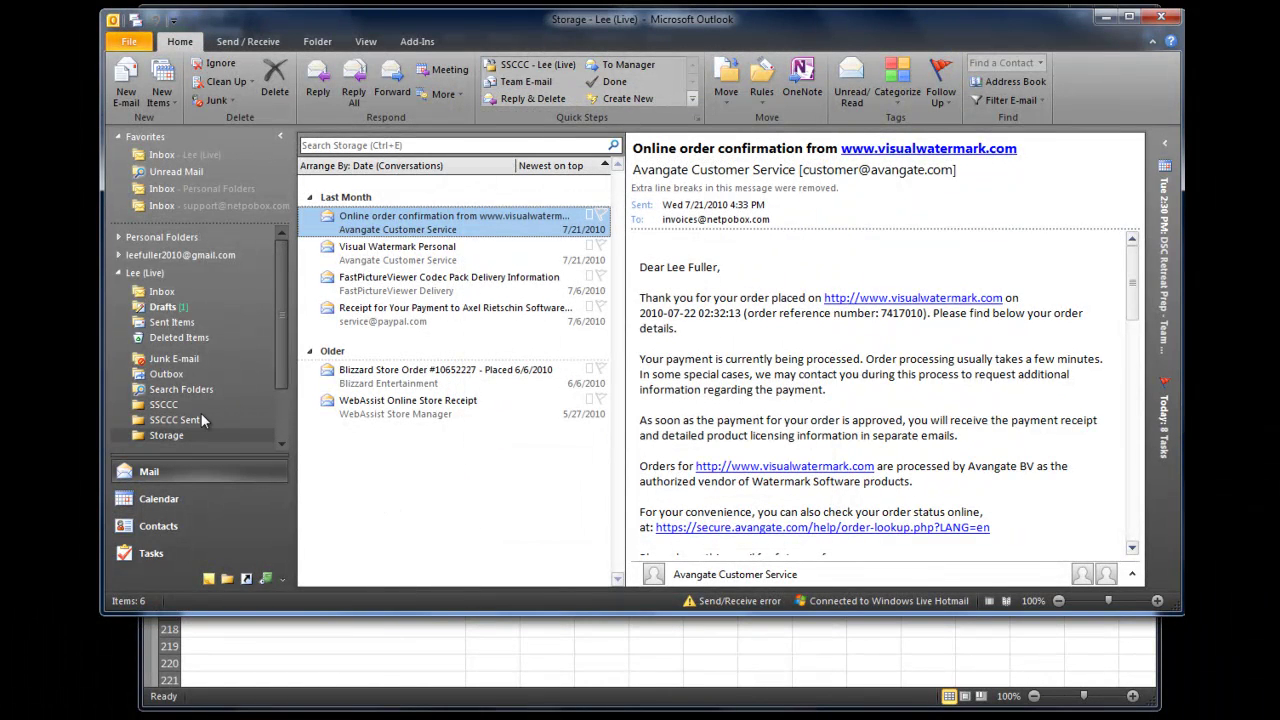
# Open the Junk E-mail folder and review the send/receive errors list
pyautogui.click(200, 416)
pyautogui.click(190, 360)
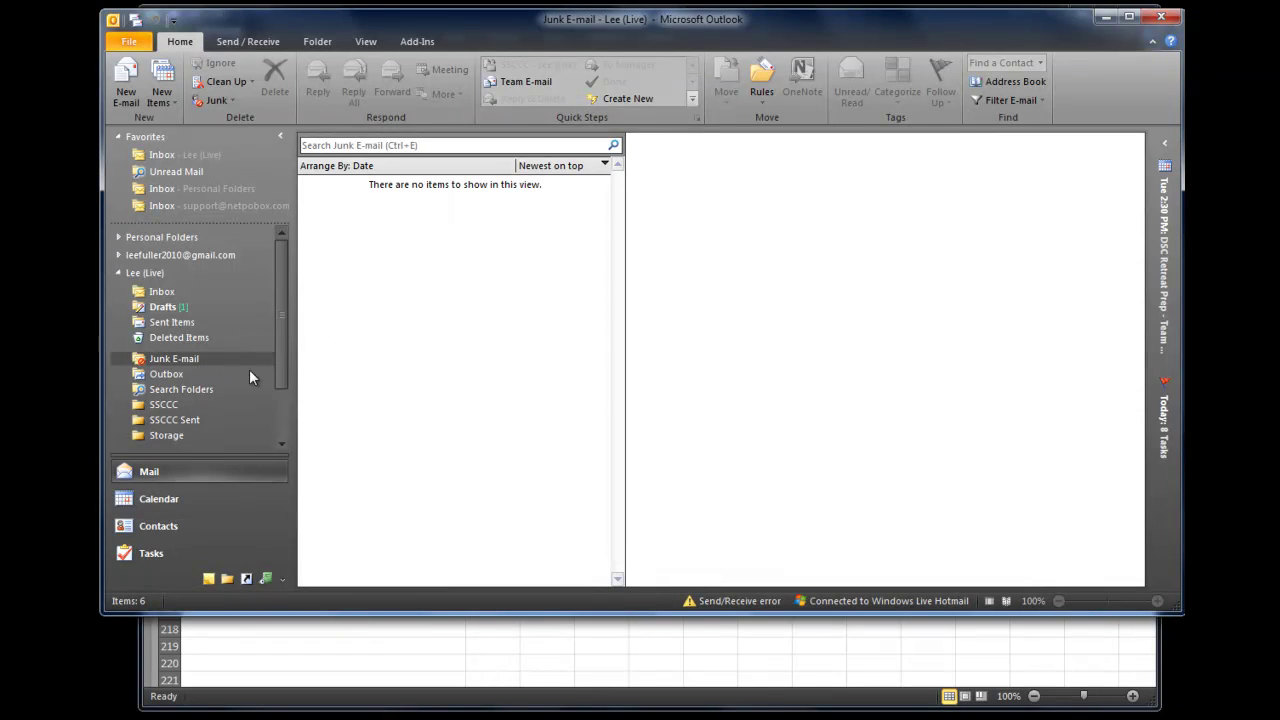
pyautogui.click(753, 600)
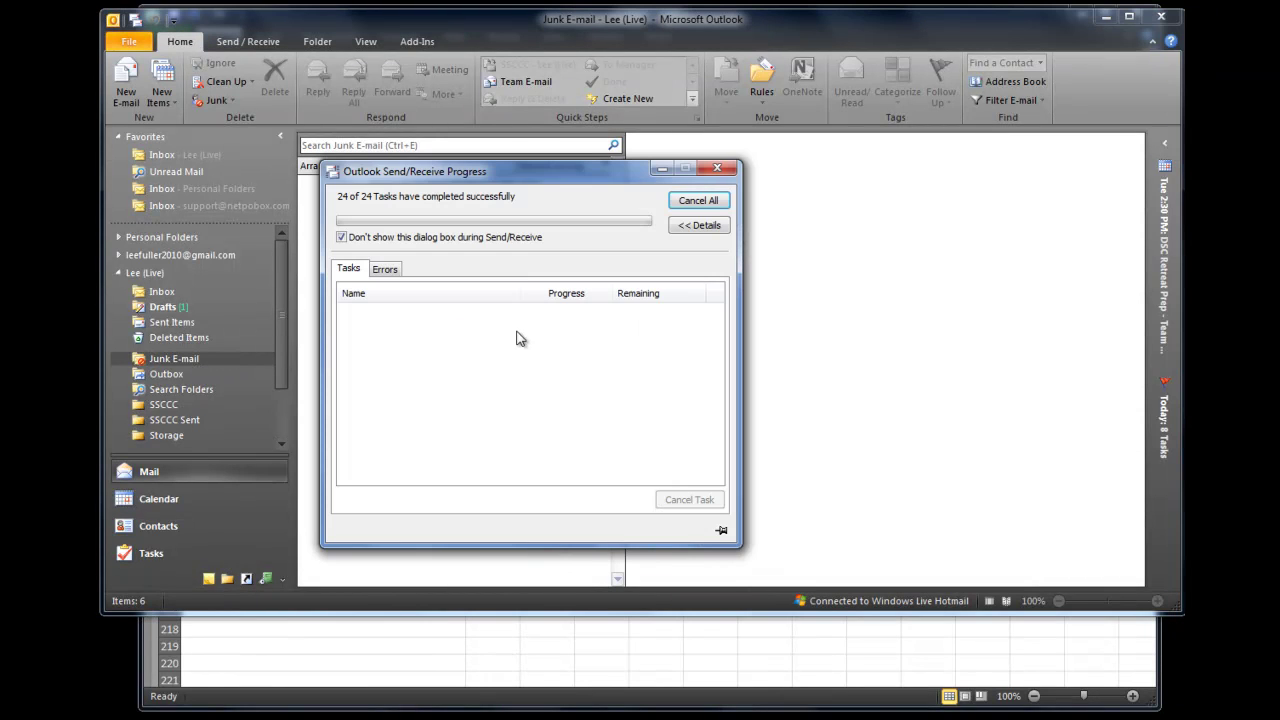
pyautogui.click(385, 268)
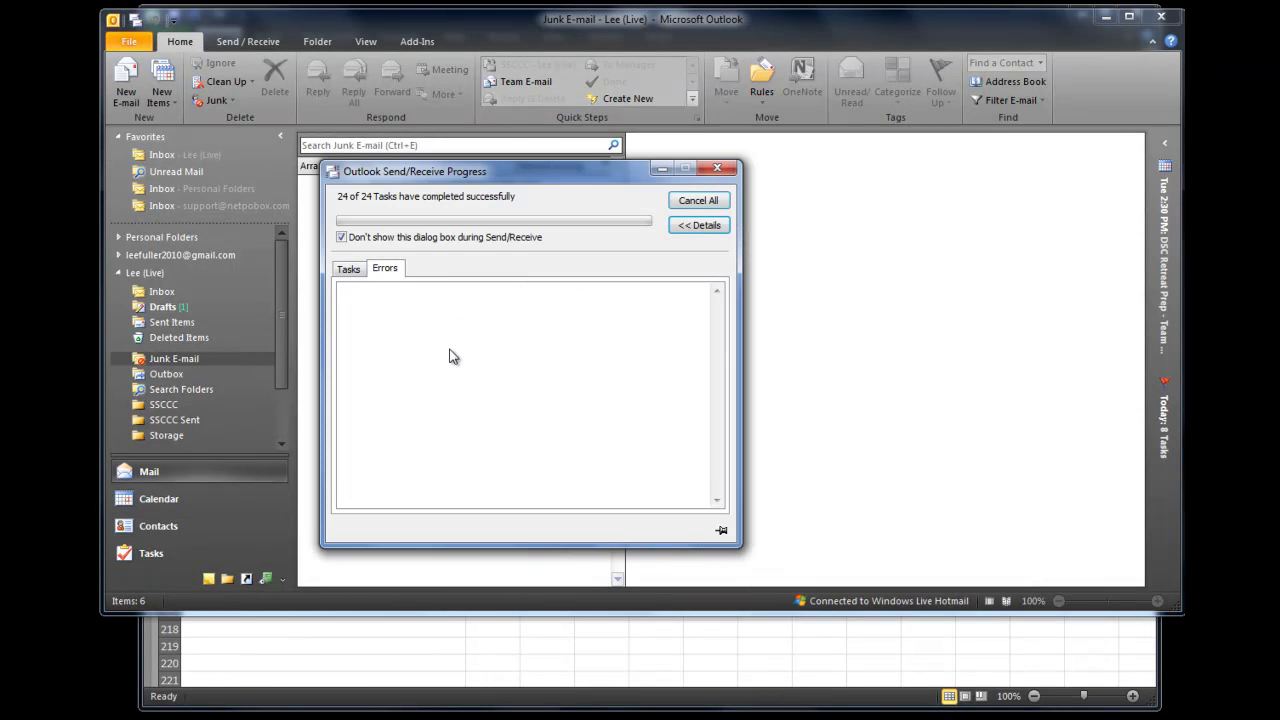
# Close the progress report and rerun Send/Receive until all 24 tasks complete without errors
pyautogui.click(698, 201)
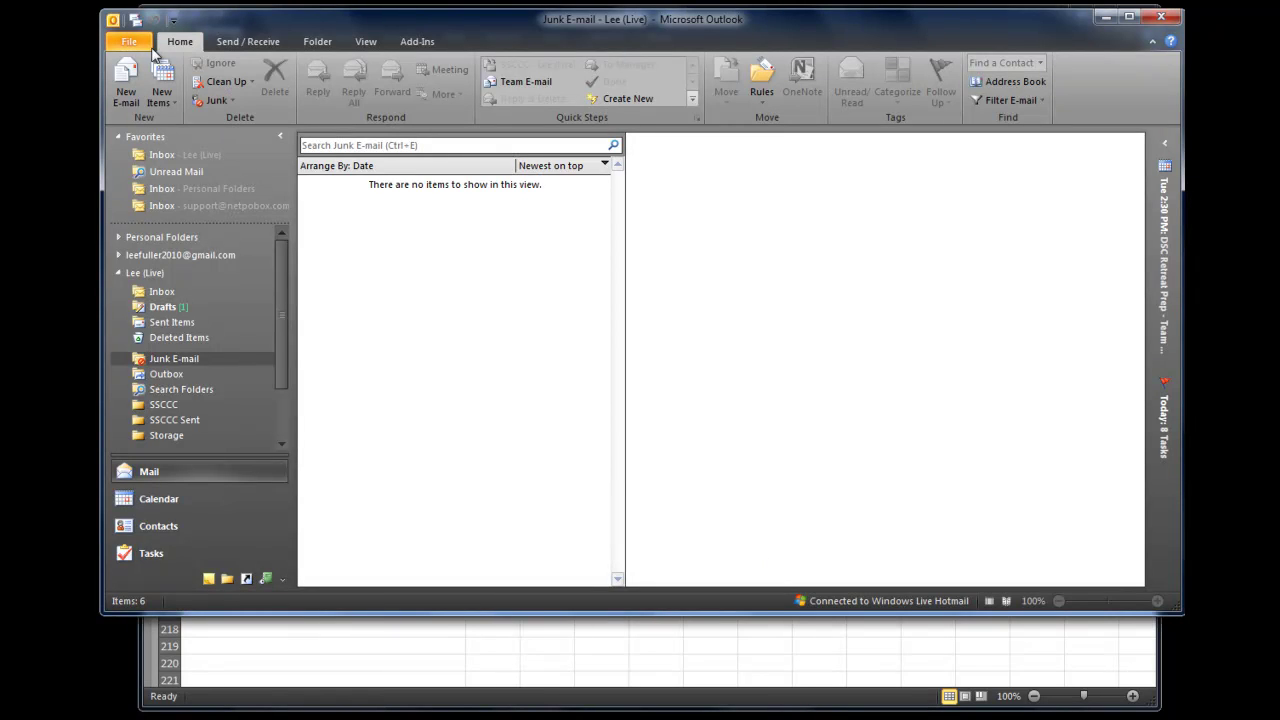
pyautogui.click(131, 19)
pyautogui.click(135, 19)
# Close the Excel Book1 workbook without saving it
pyautogui.click(657, 704)
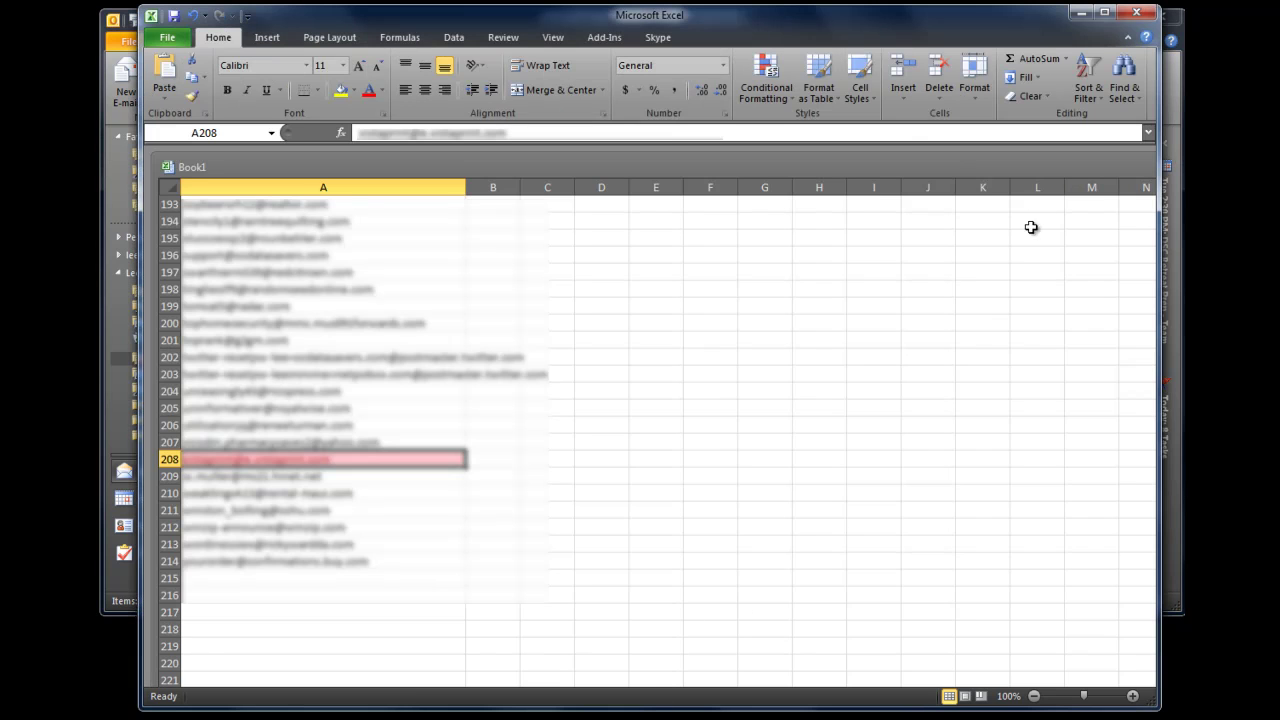
pyautogui.click(1137, 13)
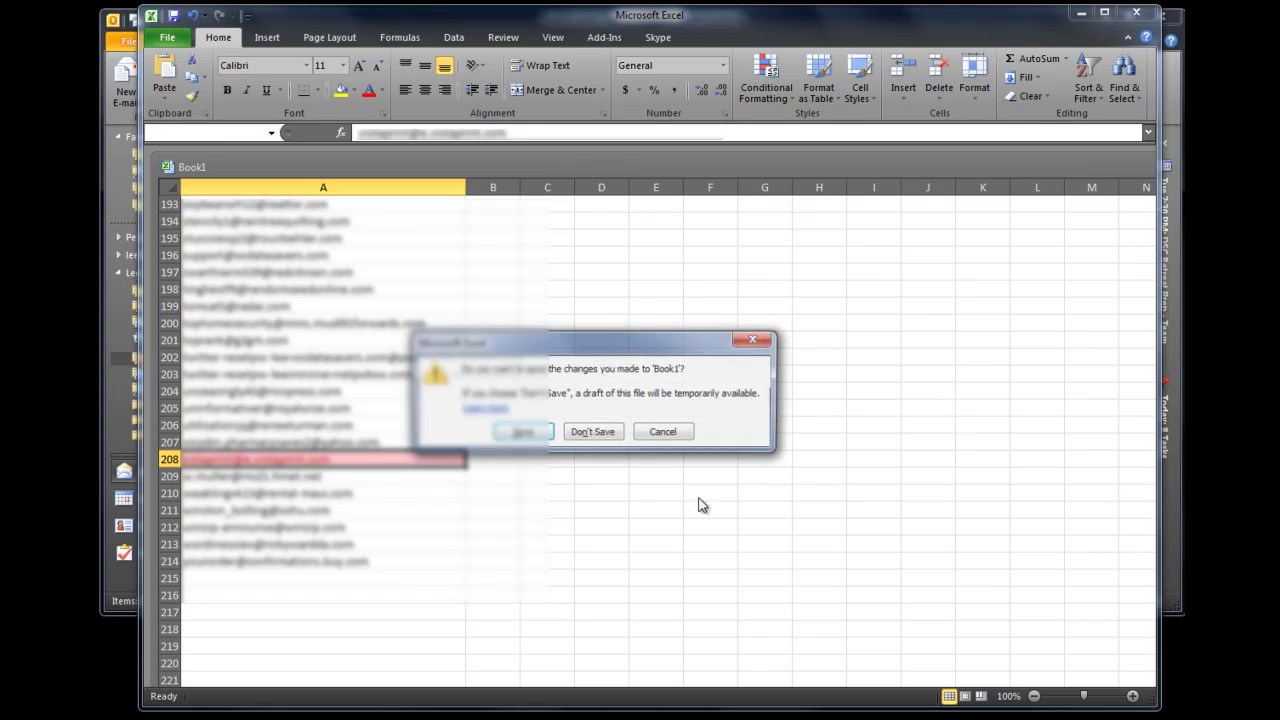
pyautogui.click(593, 432)
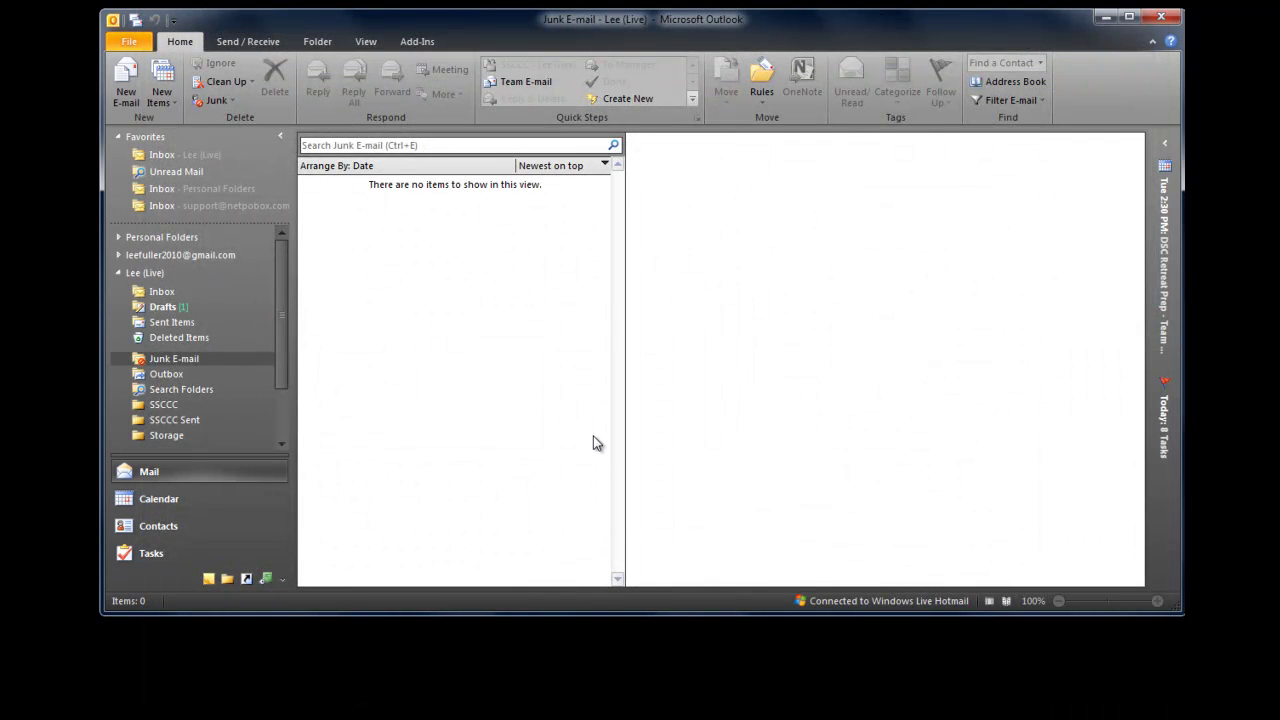